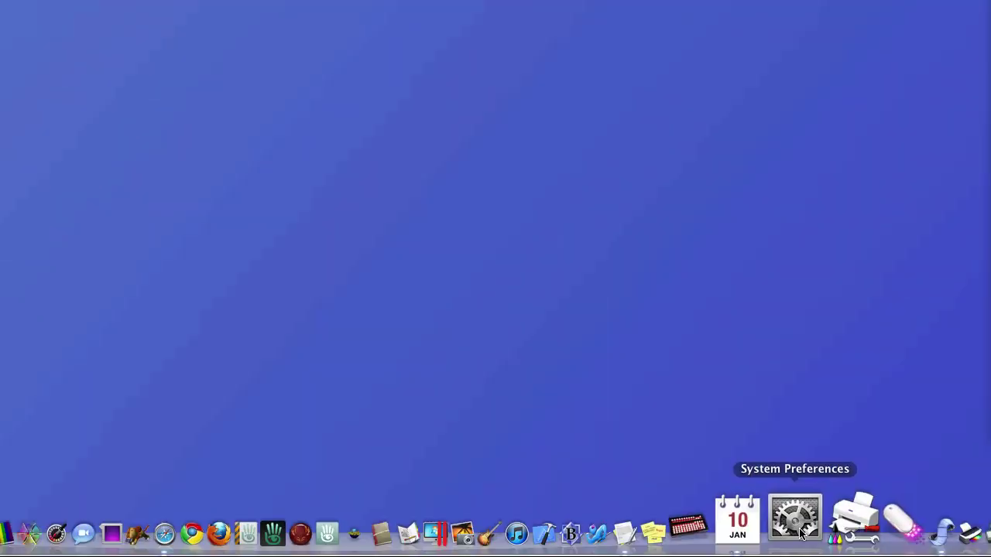
- Open the Wacom Tablet pane in System Preferences to show the Art Pen's Pen settings
{"action": "left_click", "coordinate": [801, 521]}
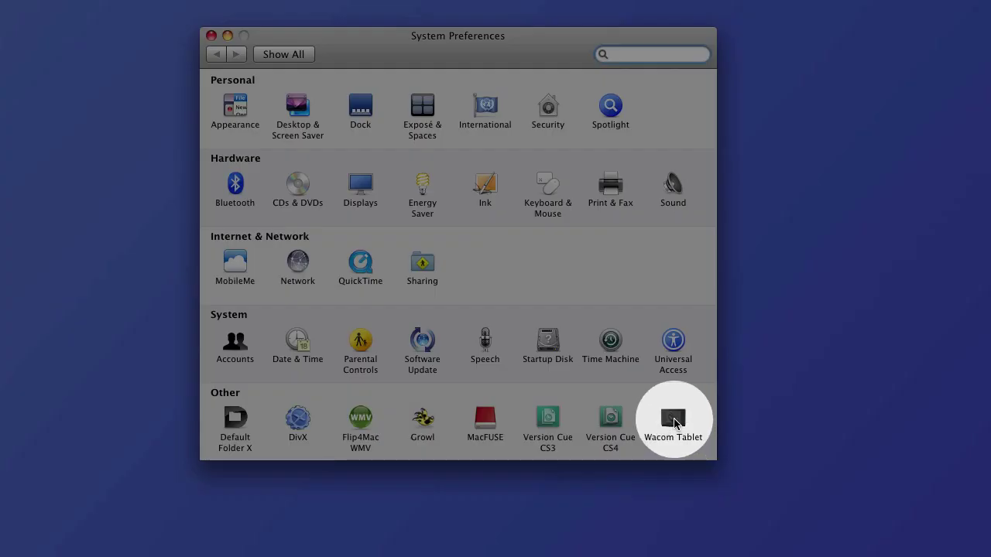
{"action": "left_click", "coordinate": [686, 451]}
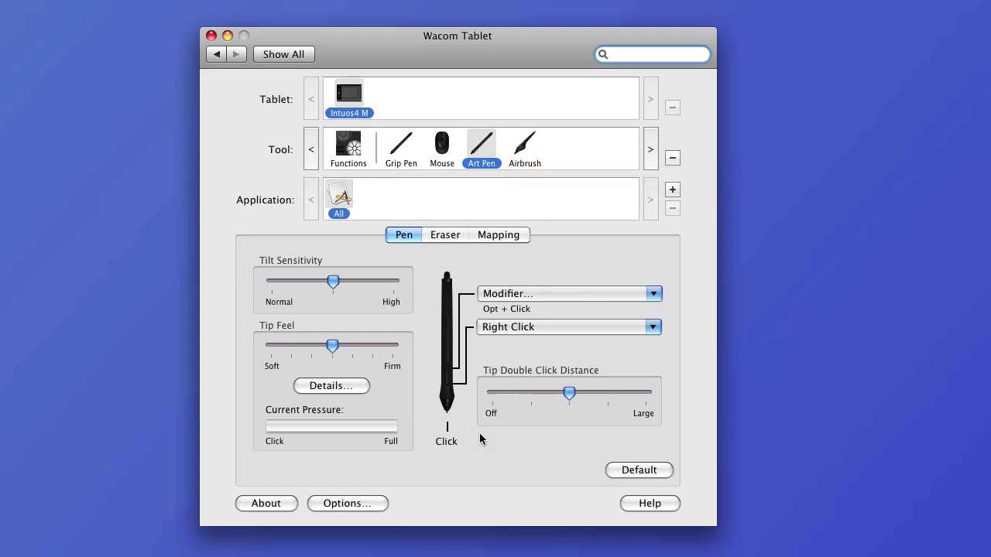
- Open the pen's detailed tip sensitivity settings and draw pressure test strokes in Try Here
{"action": "left_click", "coordinate": [342, 385]}
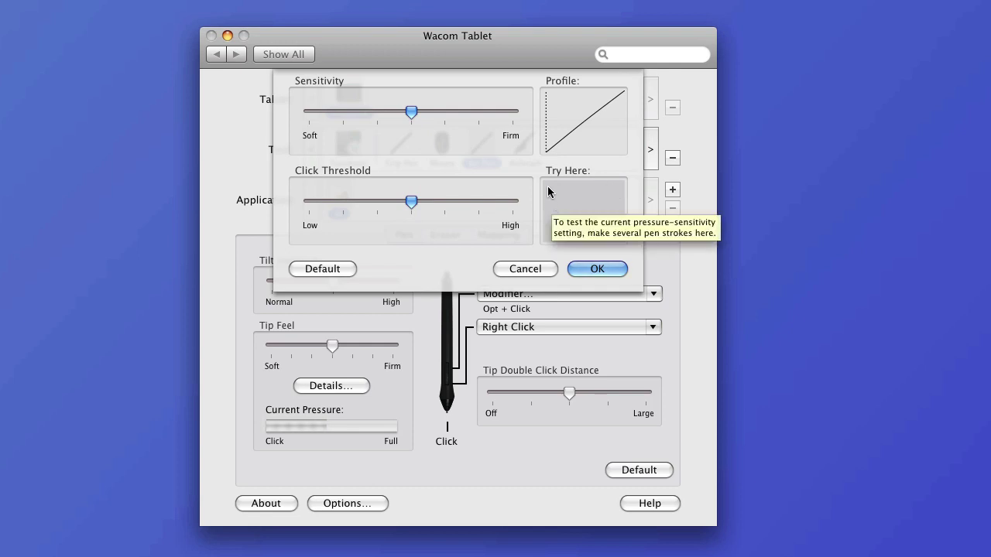
{"action": "mouse_move", "coordinate": [547, 184]}
{"action": "left_mouse_down"}
{"action": "mouse_move", "coordinate": [583, 205]}
{"action": "mouse_move", "coordinate": [624, 215]}
{"action": "left_mouse_up"}
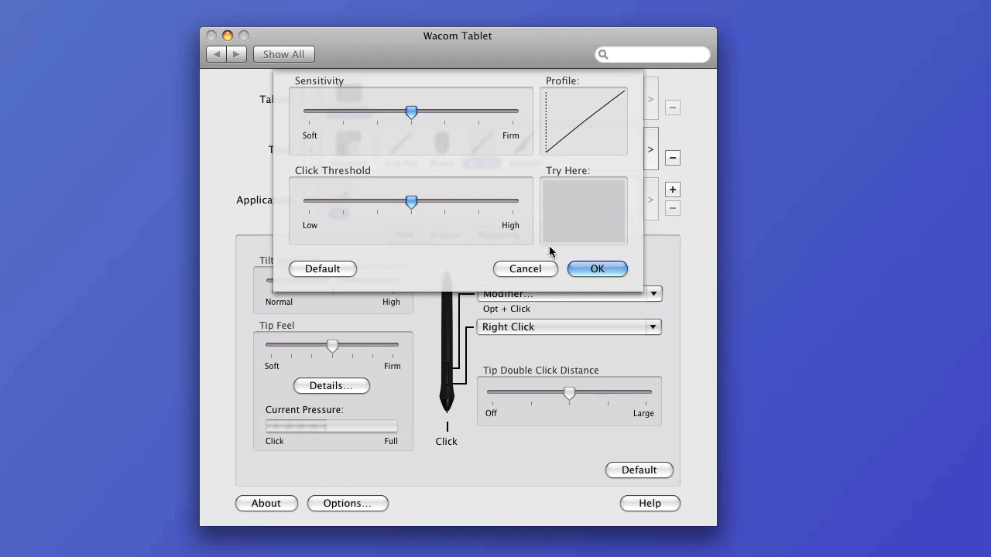
{"action": "left_click_drag", "start_coordinate": [552, 214], "coordinate": [621, 207]}
{"action": "left_click_drag", "start_coordinate": [553, 210], "coordinate": [609, 229]}
{"action": "mouse_move", "coordinate": [553, 199]}
{"action": "left_mouse_down"}
{"action": "mouse_move", "coordinate": [565, 216]}
{"action": "mouse_move", "coordinate": [609, 222]}
{"action": "left_mouse_up"}
- Raise tip sensitivity notch by notch toward Firm, testing each, then apply one tick below Firm
{"action": "left_click_drag", "start_coordinate": [411, 111], "coordinate": [444, 110]}
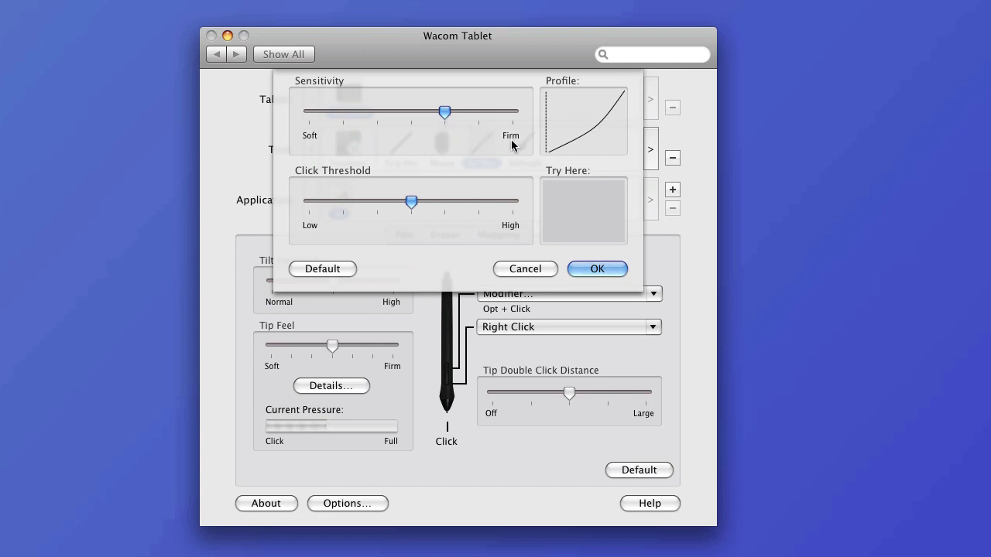
{"action": "left_click_drag", "start_coordinate": [555, 183], "coordinate": [621, 215]}
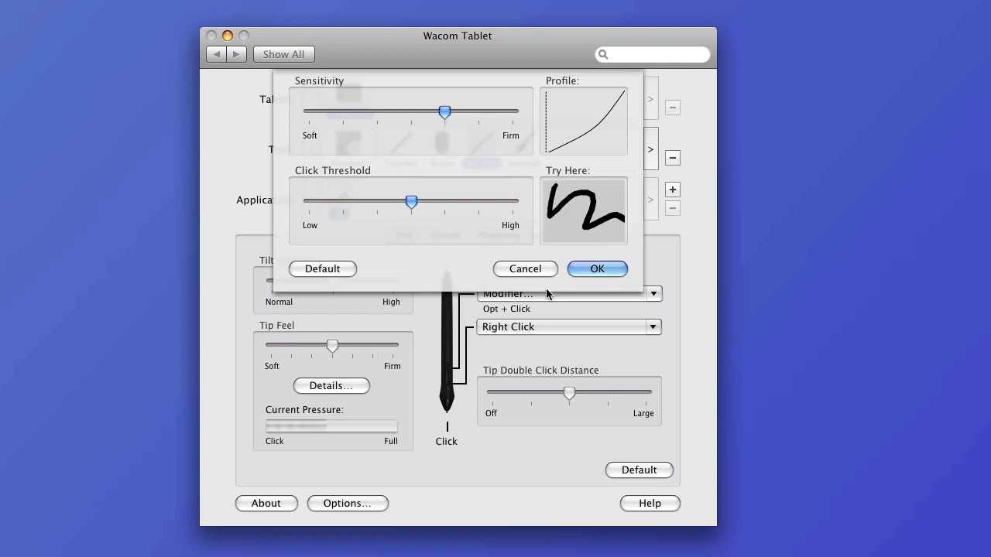
{"action": "left_click_drag", "start_coordinate": [467, 116], "coordinate": [478, 113]}
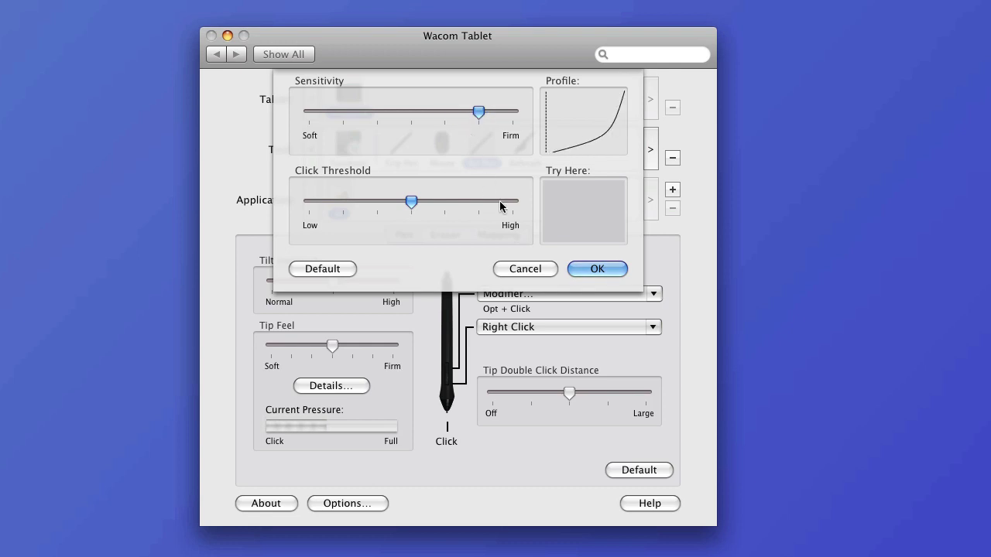
{"action": "mouse_move", "coordinate": [551, 184]}
{"action": "left_mouse_down"}
{"action": "mouse_move", "coordinate": [591, 223]}
{"action": "mouse_move", "coordinate": [624, 236]}
{"action": "left_mouse_up"}
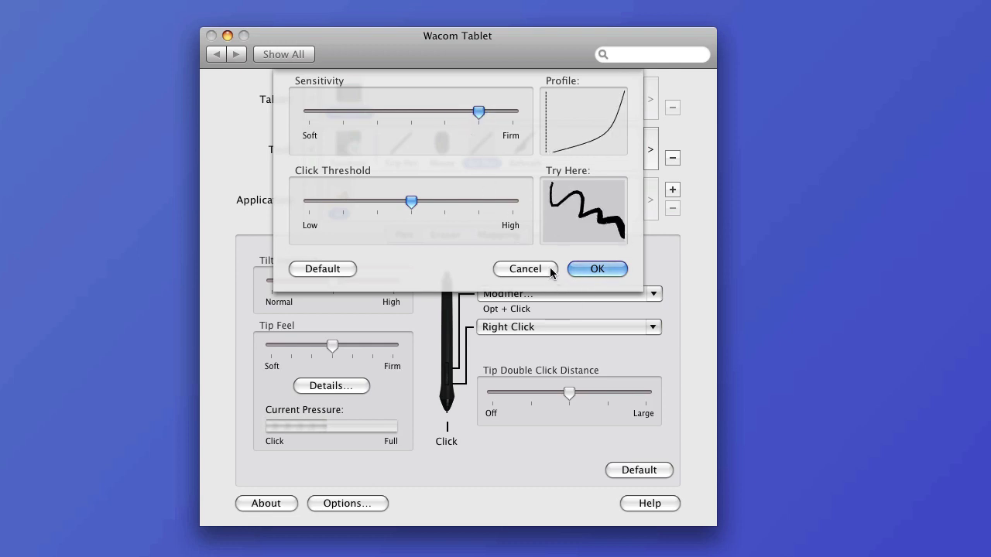
{"action": "left_click_drag", "start_coordinate": [478, 111], "coordinate": [511, 113]}
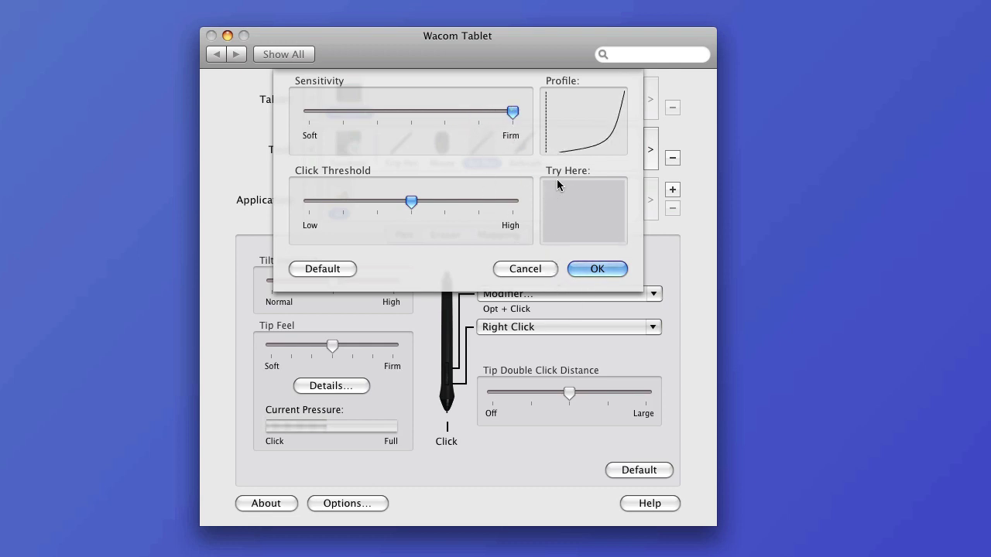
{"action": "mouse_move", "coordinate": [553, 184]}
{"action": "left_mouse_down"}
{"action": "mouse_move", "coordinate": [570, 207]}
{"action": "mouse_move", "coordinate": [614, 228]}
{"action": "left_mouse_up"}
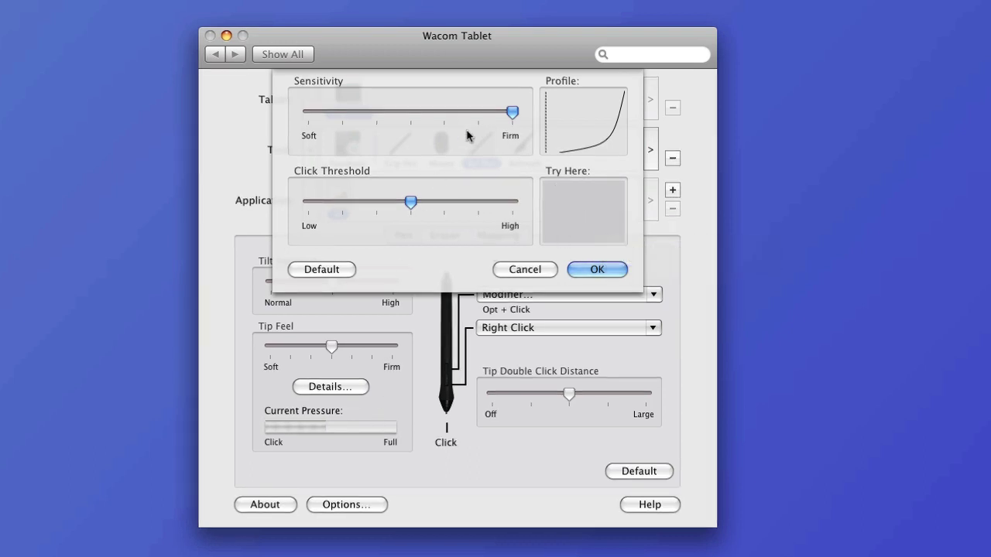
{"action": "left_click", "coordinate": [480, 110]}
{"action": "left_click", "coordinate": [589, 271]}
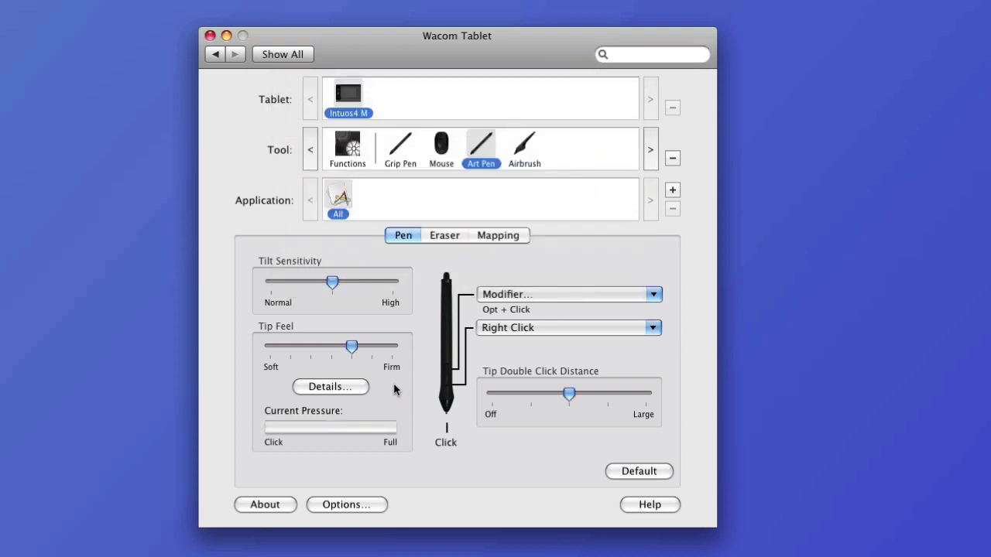
- Move the Art Pen's Tip Feel slider further toward Firm and check the Current Pressure reading
{"action": "left_click_drag", "start_coordinate": [352, 347], "coordinate": [371, 346]}
{"action": "left_click", "coordinate": [393, 402]}
{"action": "left_click", "coordinate": [392, 408]}
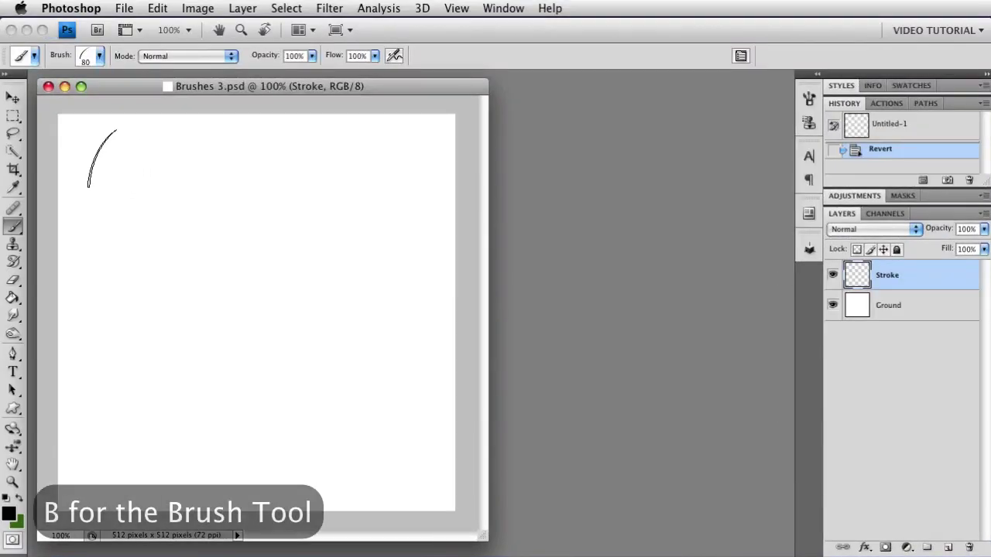
- Paint two test grass strokes with the firmer pen, then undo them back to a blank Stroke layer
{"action": "mouse_move", "coordinate": [120, 162]}
{"action": "left_mouse_down"}
{"action": "mouse_move", "coordinate": [89, 235]}
{"action": "mouse_move", "coordinate": [108, 274]}
{"action": "mouse_move", "coordinate": [185, 190]}
{"action": "mouse_move", "coordinate": [246, 192]}
{"action": "mouse_move", "coordinate": [147, 382]}
{"action": "mouse_move", "coordinate": [212, 413]}
{"action": "mouse_move", "coordinate": [335, 221]}
{"action": "mouse_move", "coordinate": [395, 275]}
{"action": "mouse_move", "coordinate": [355, 444]}
{"action": "mouse_move", "coordinate": [418, 462]}
{"action": "mouse_move", "coordinate": [495, 460]}
{"action": "left_mouse_up"}
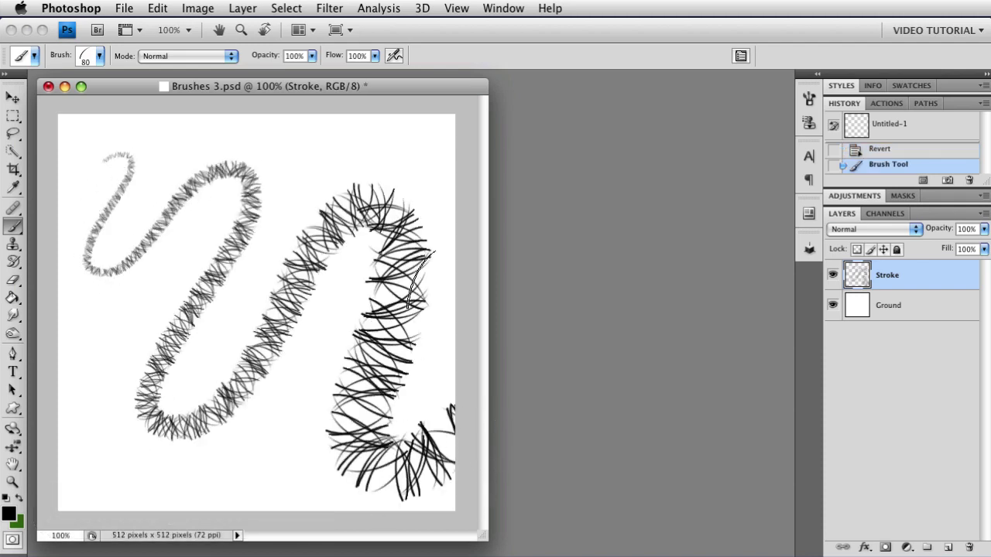
{"action": "mouse_move", "coordinate": [292, 159]}
{"action": "left_mouse_down"}
{"action": "mouse_move", "coordinate": [375, 172]}
{"action": "mouse_move", "coordinate": [405, 271]}
{"action": "mouse_move", "coordinate": [293, 411]}
{"action": "mouse_move", "coordinate": [388, 474]}
{"action": "mouse_move", "coordinate": [261, 512]}
{"action": "mouse_move", "coordinate": [143, 507]}
{"action": "left_mouse_up"}
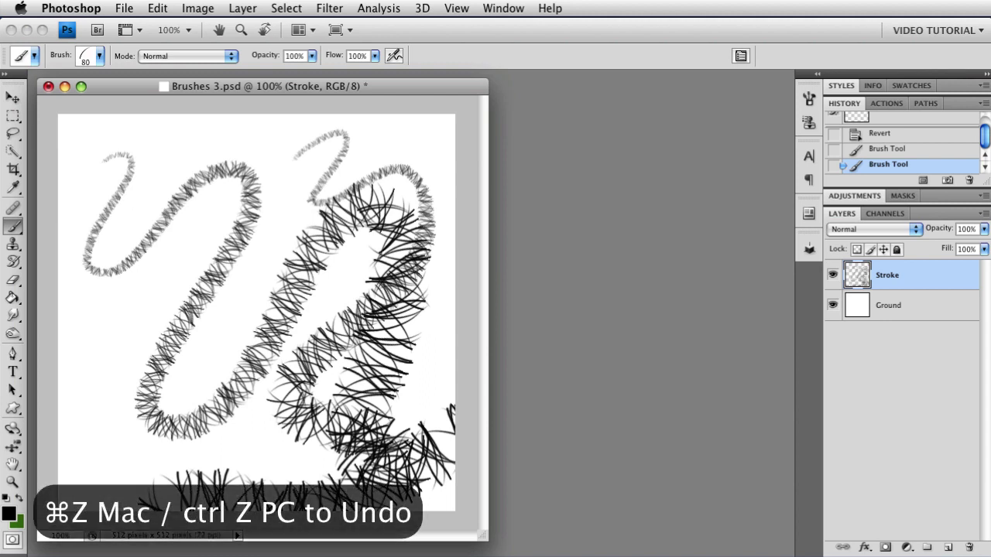
{"action": "key", "text": "super+z"}
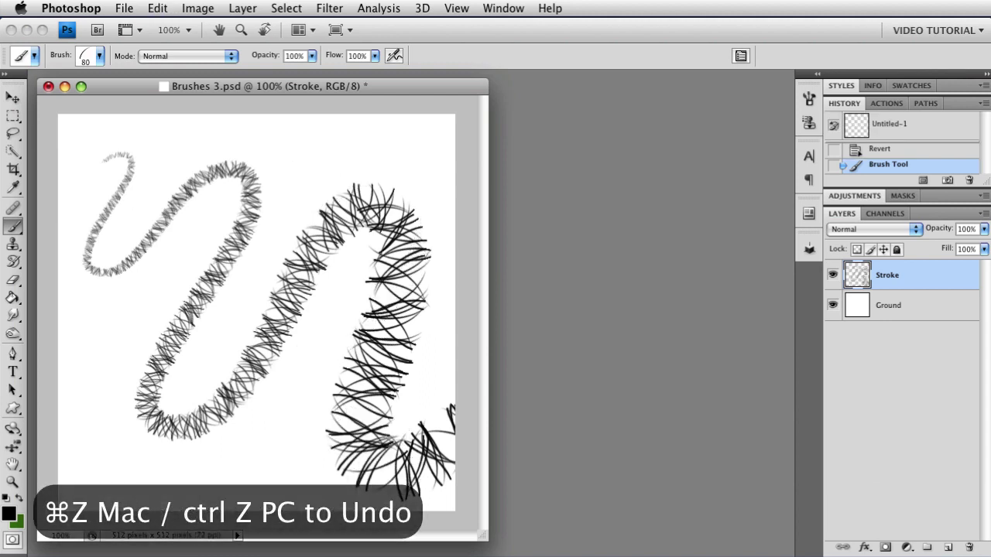
{"action": "key", "text": "alt+super+z"}
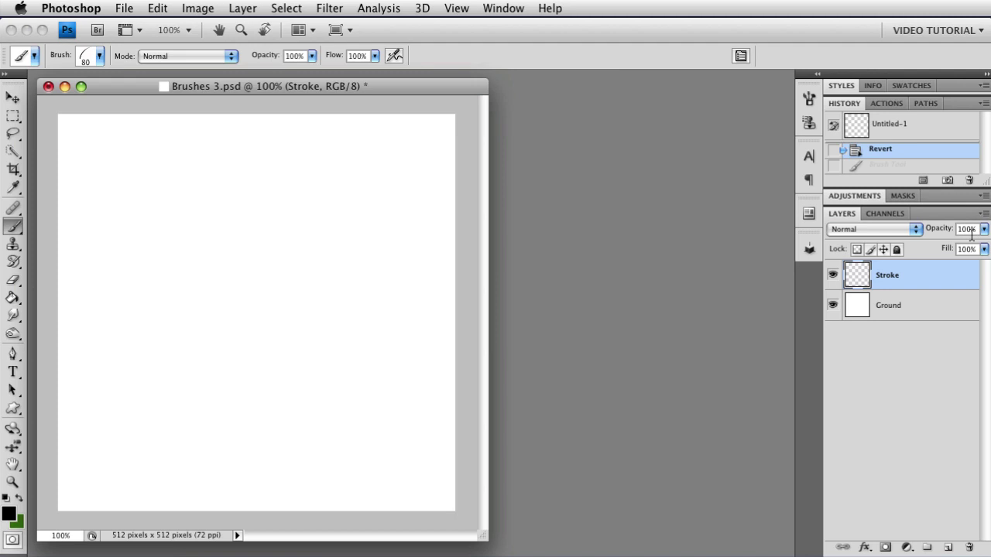
- Bring up the Brushes panel and uncheck Shape Dynamics for the current brush
{"action": "left_click", "coordinate": [809, 100]}
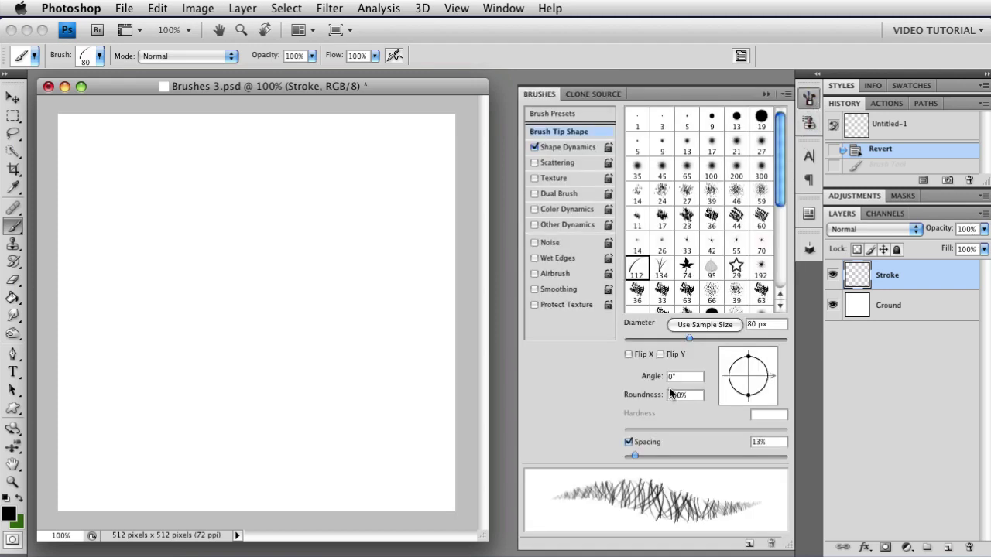
{"action": "left_click", "coordinate": [495, 9]}
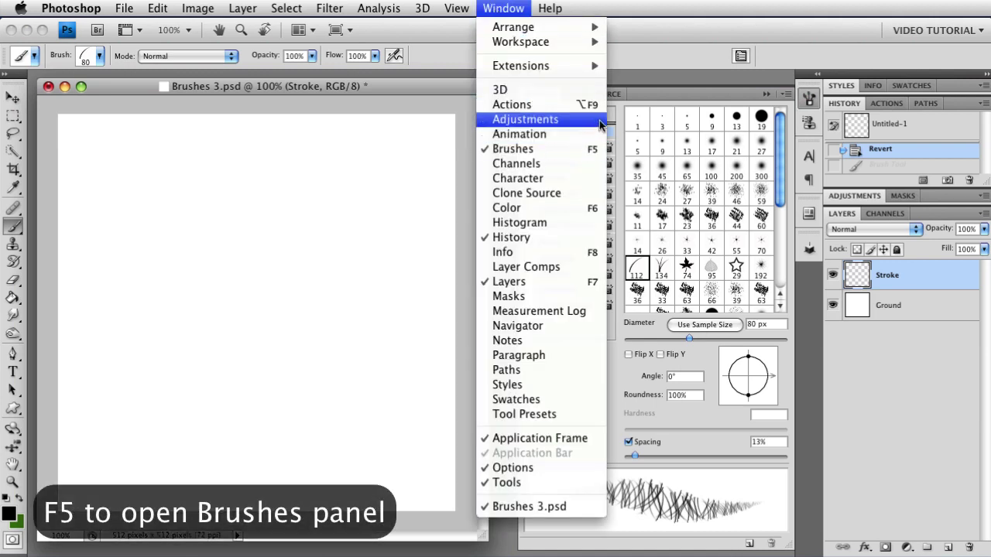
{"action": "left_click", "coordinate": [648, 101]}
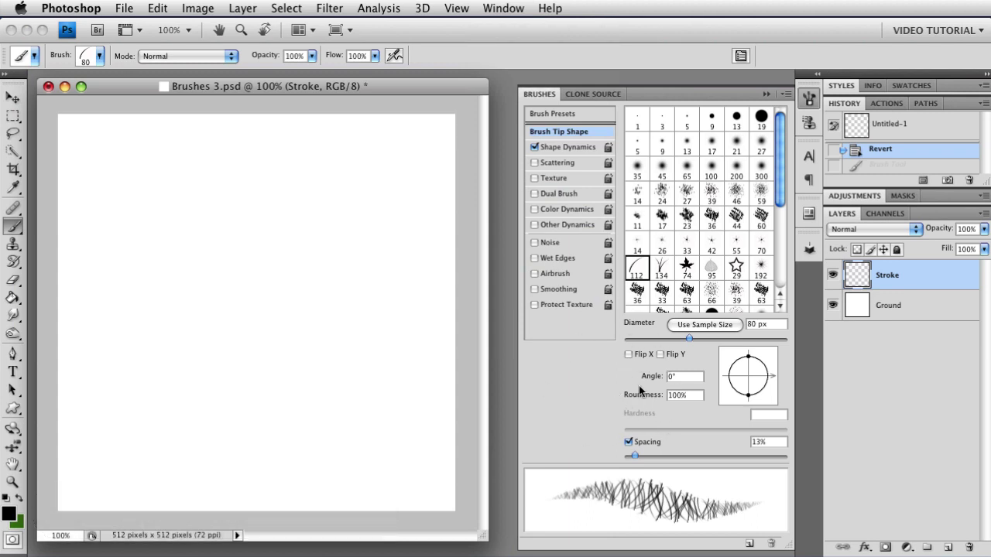
{"action": "left_click", "coordinate": [533, 147]}
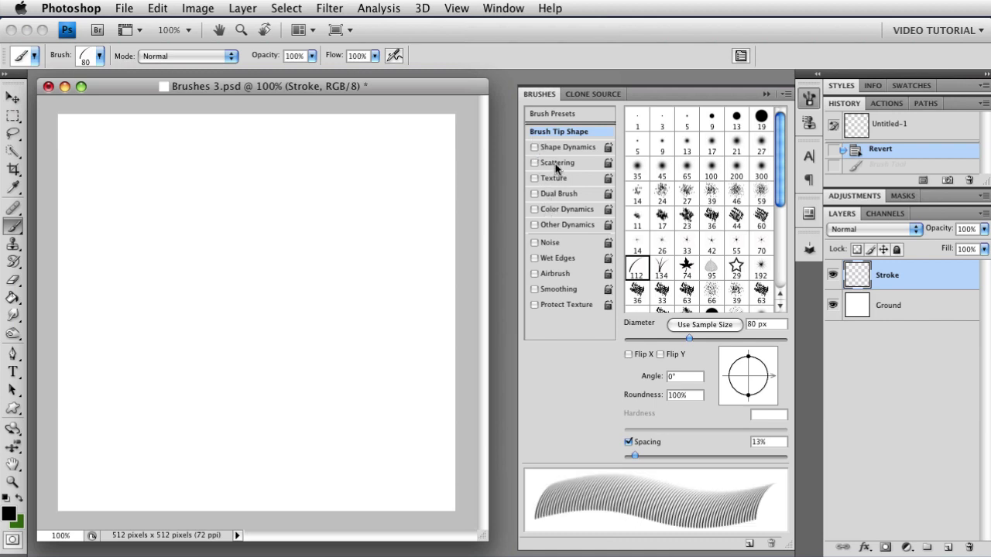
- Enable Scattering with Count 4 and the Count Jitter control set to Off
{"action": "left_click", "coordinate": [557, 165]}
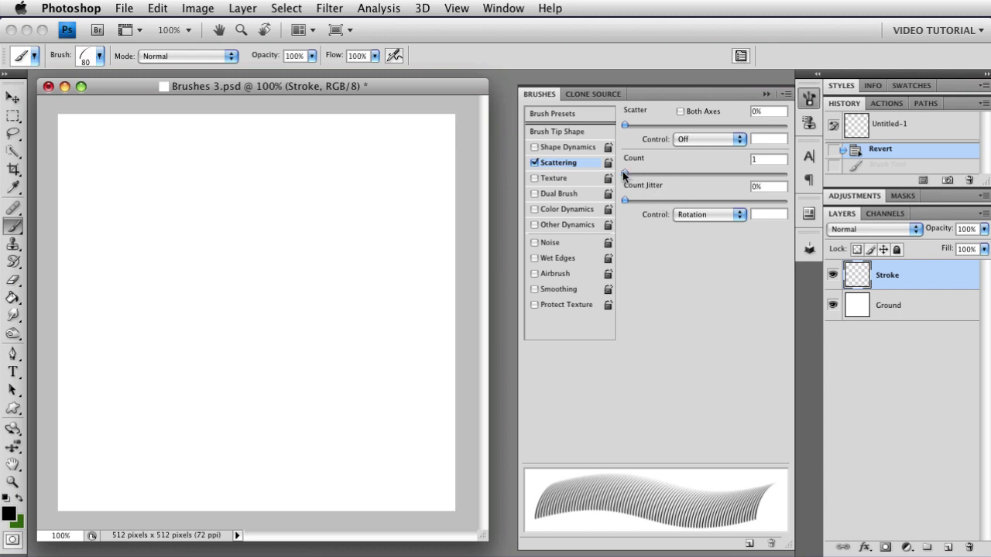
{"action": "left_click_drag", "start_coordinate": [636, 173], "coordinate": [656, 175]}
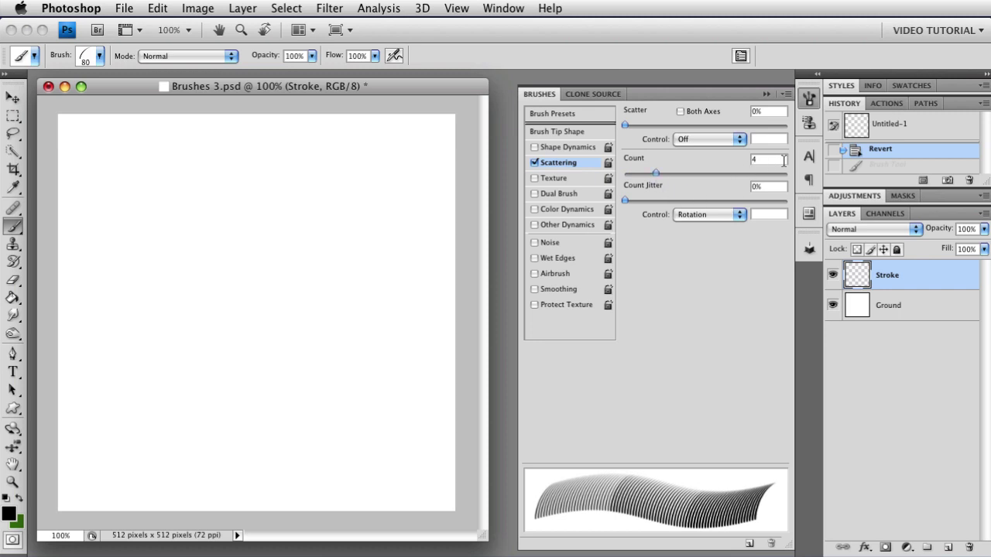
{"action": "left_click", "coordinate": [707, 214]}
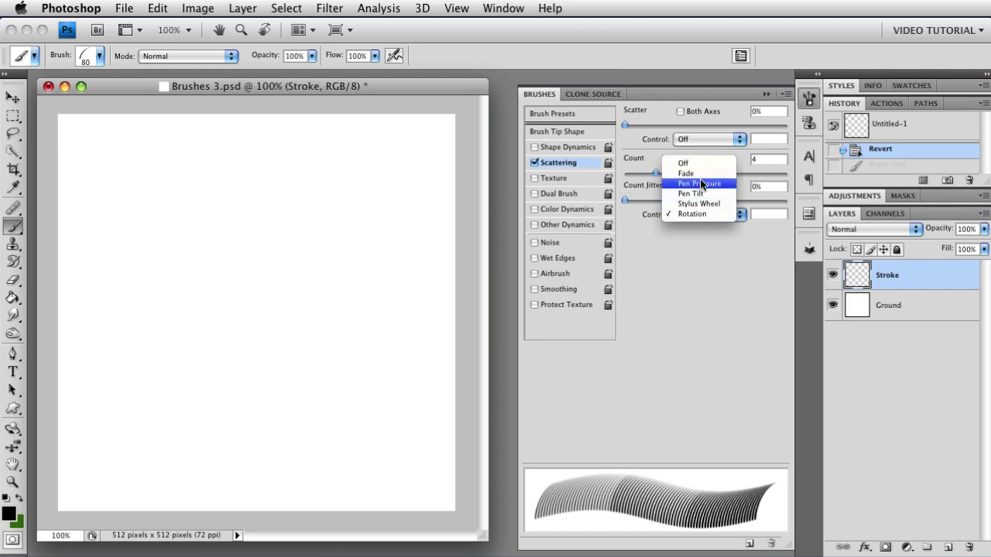
{"action": "left_click", "coordinate": [701, 161]}
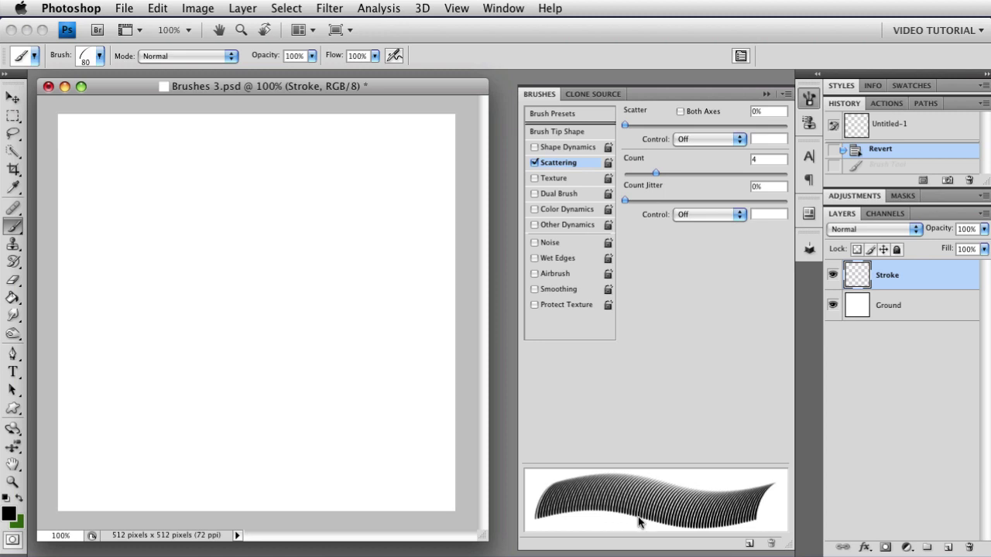
- Raise the brush tip Spacing to 49%
{"action": "left_click", "coordinate": [564, 133]}
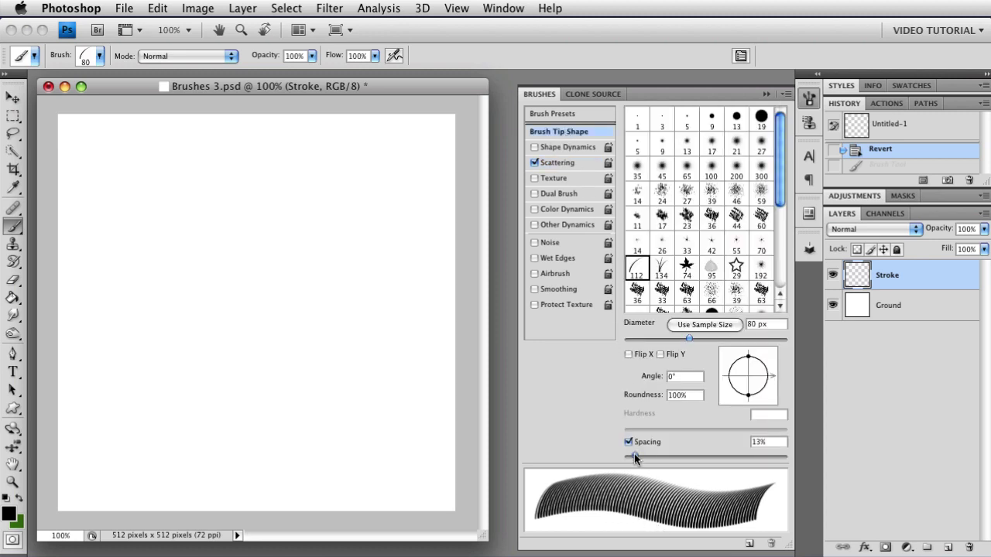
{"action": "left_click_drag", "start_coordinate": [634, 454], "coordinate": [663, 452]}
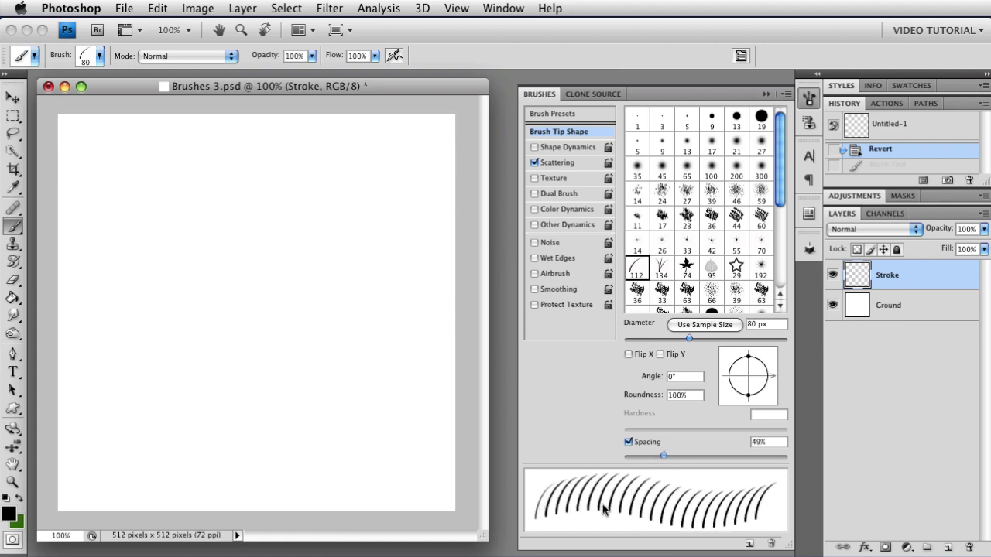
{"action": "left_click", "coordinate": [557, 163]}
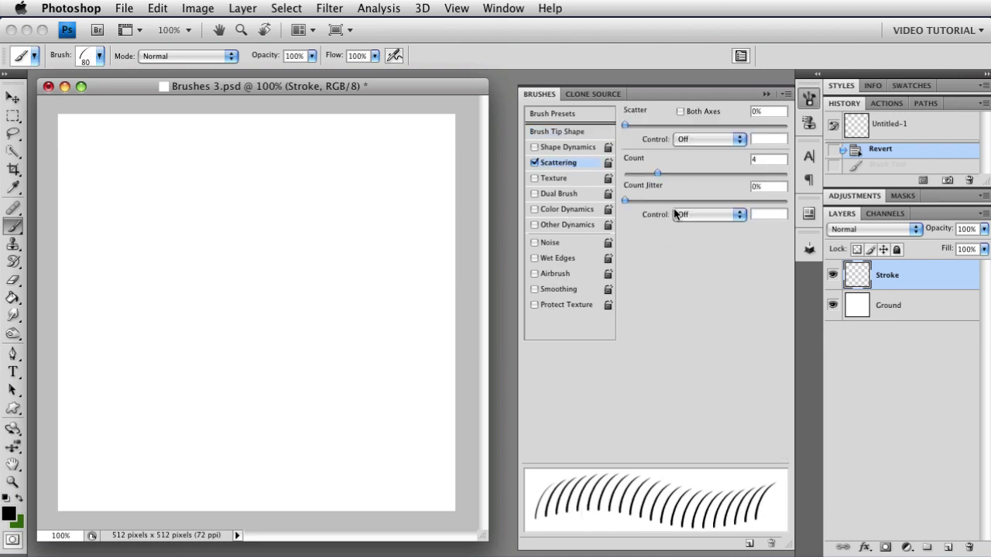
- Set Scatter to 77% with Count kept at 4, paint a test grass arc, then undo it
{"action": "mouse_move", "coordinate": [657, 178]}
{"action": "left_mouse_down"}
{"action": "mouse_move", "coordinate": [628, 176]}
{"action": "mouse_move", "coordinate": [656, 182]}
{"action": "left_mouse_up"}
{"action": "left_click_drag", "start_coordinate": [624, 125], "coordinate": [635, 127]}
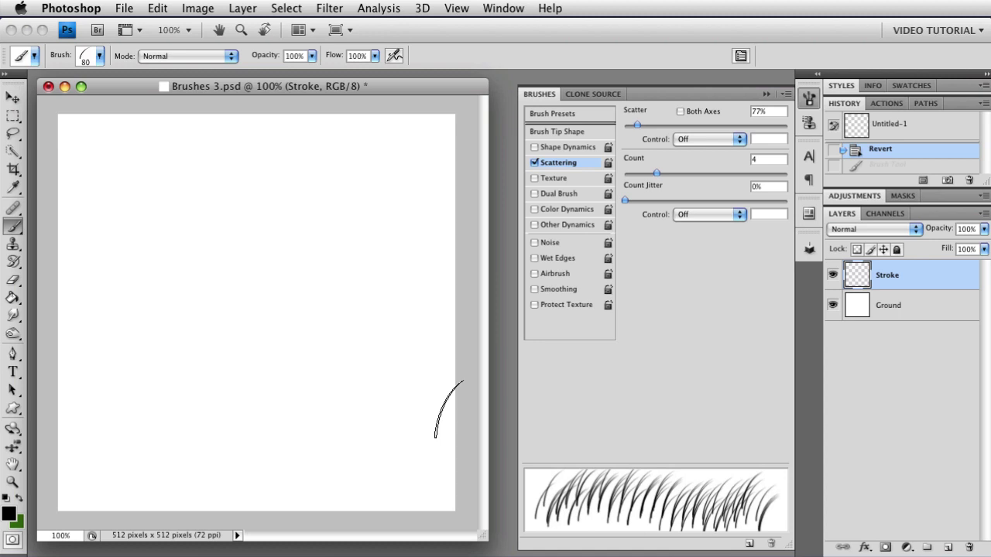
{"action": "mouse_move", "coordinate": [91, 329]}
{"action": "left_mouse_down"}
{"action": "mouse_move", "coordinate": [148, 270]}
{"action": "mouse_move", "coordinate": [221, 243]}
{"action": "mouse_move", "coordinate": [312, 236]}
{"action": "mouse_move", "coordinate": [423, 305]}
{"action": "mouse_move", "coordinate": [484, 322]}
{"action": "left_mouse_up"}
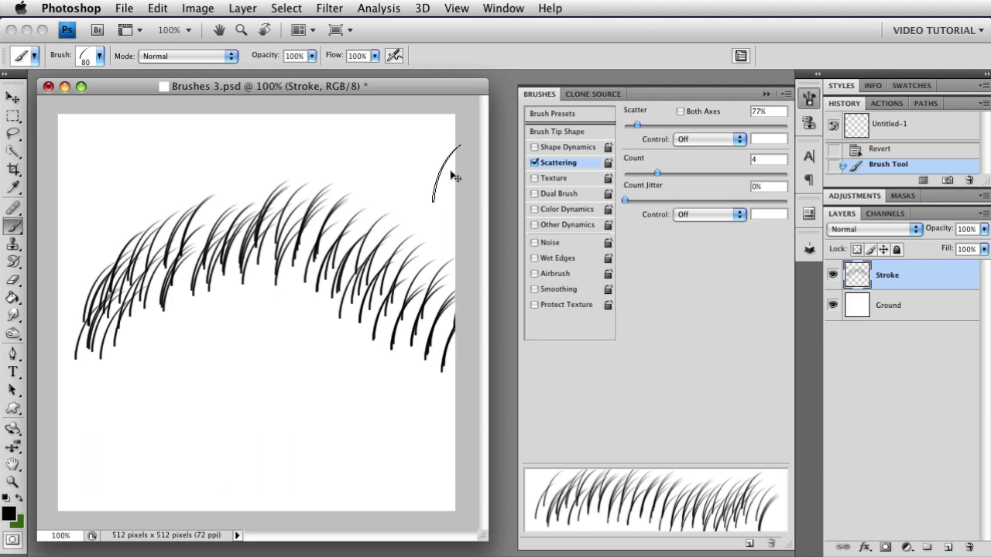
{"action": "key", "text": "super+z"}
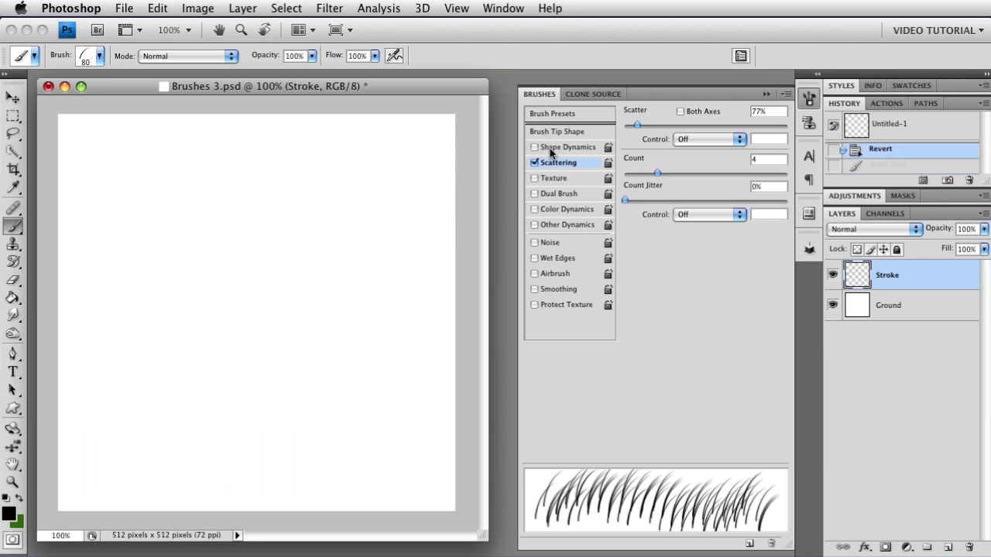
- Enable Shape Dynamics with Flip X and Flip Y Jitter unchecked, and paint a feathery test stroke
{"action": "left_click", "coordinate": [552, 149]}
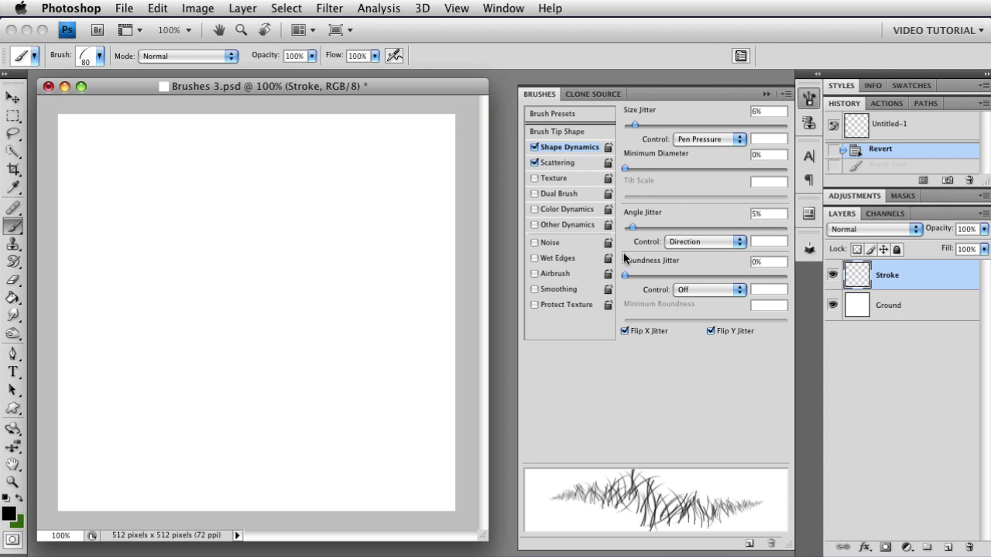
{"action": "left_click", "coordinate": [711, 331]}
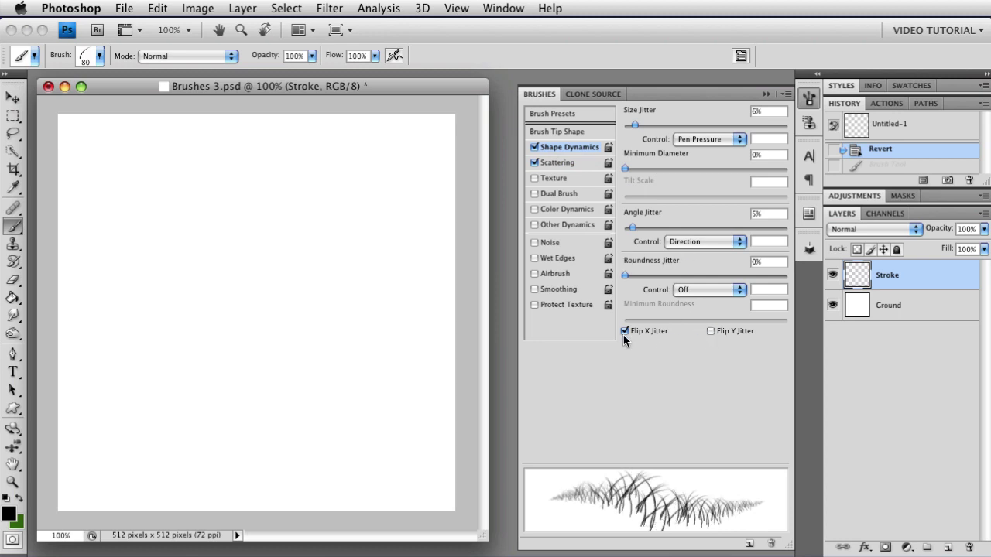
{"action": "left_click", "coordinate": [624, 331]}
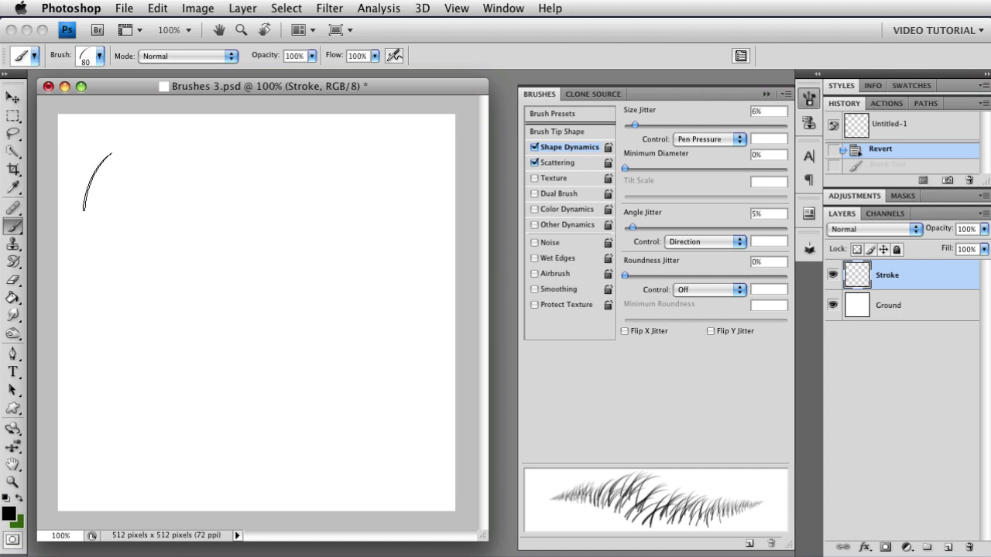
{"action": "mouse_move", "coordinate": [95, 174]}
{"action": "left_mouse_down"}
{"action": "mouse_move", "coordinate": [124, 155]}
{"action": "mouse_move", "coordinate": [153, 207]}
{"action": "mouse_move", "coordinate": [103, 388]}
{"action": "mouse_move", "coordinate": [127, 455]}
{"action": "mouse_move", "coordinate": [198, 480]}
{"action": "mouse_move", "coordinate": [234, 457]}
{"action": "mouse_move", "coordinate": [250, 398]}
{"action": "mouse_move", "coordinate": [255, 138]}
{"action": "mouse_move", "coordinate": [298, 112]}
{"action": "mouse_move", "coordinate": [370, 116]}
{"action": "mouse_move", "coordinate": [395, 197]}
{"action": "mouse_move", "coordinate": [367, 381]}
{"action": "mouse_move", "coordinate": [378, 534]}
{"action": "left_mouse_up"}
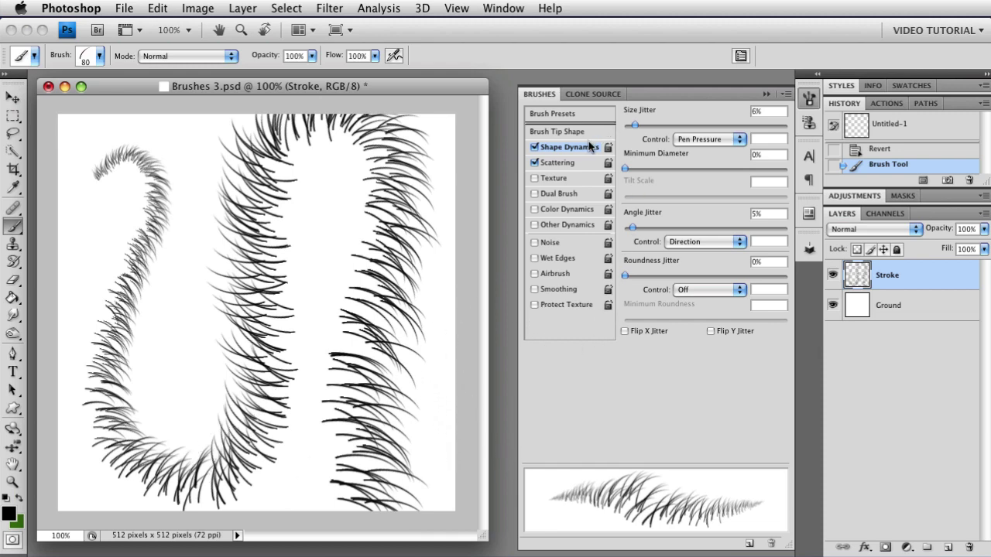
- Turn Shape Dynamics off, enable Both Axes scattering, and paint then undo a test grass stroke
{"action": "left_click", "coordinate": [535, 148]}
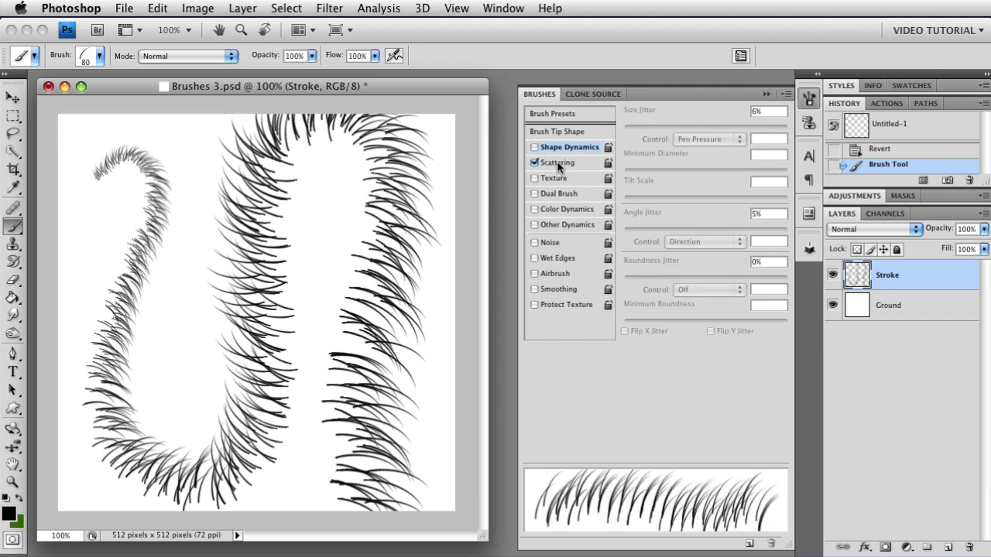
{"action": "left_click", "coordinate": [557, 161]}
{"action": "key", "text": "super+z"}
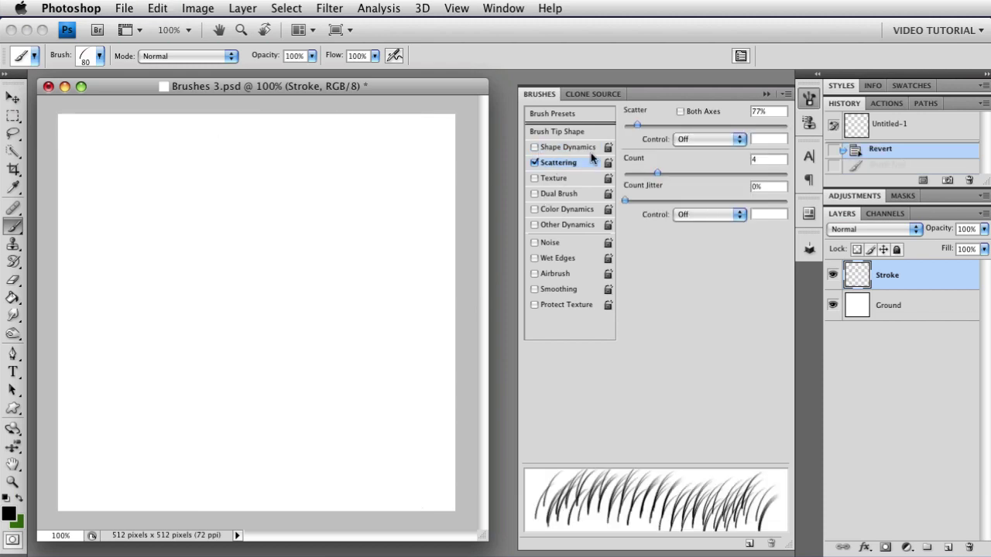
{"action": "left_click", "coordinate": [680, 113]}
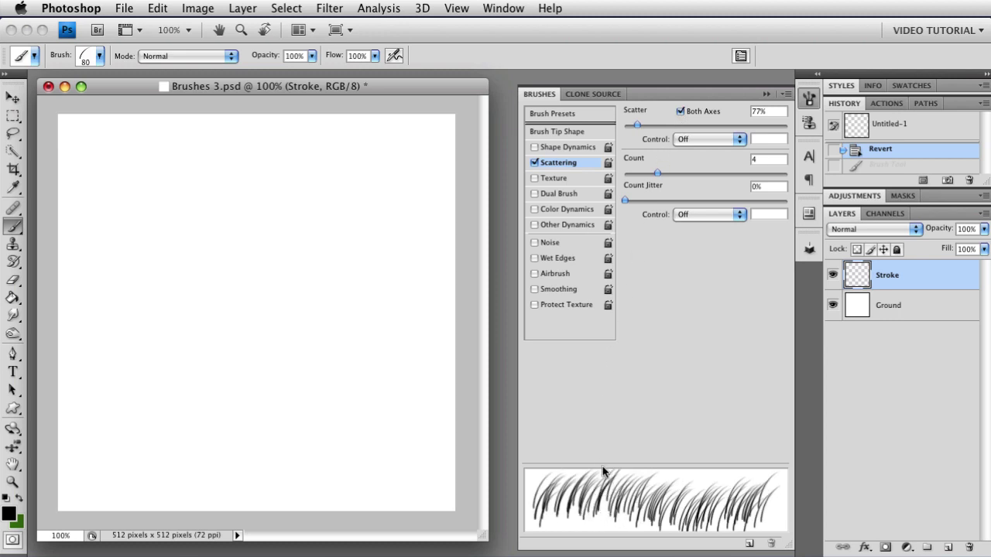
{"action": "mouse_move", "coordinate": [85, 297]}
{"action": "left_mouse_down"}
{"action": "mouse_move", "coordinate": [131, 291]}
{"action": "mouse_move", "coordinate": [275, 307]}
{"action": "mouse_move", "coordinate": [461, 306]}
{"action": "left_mouse_up"}
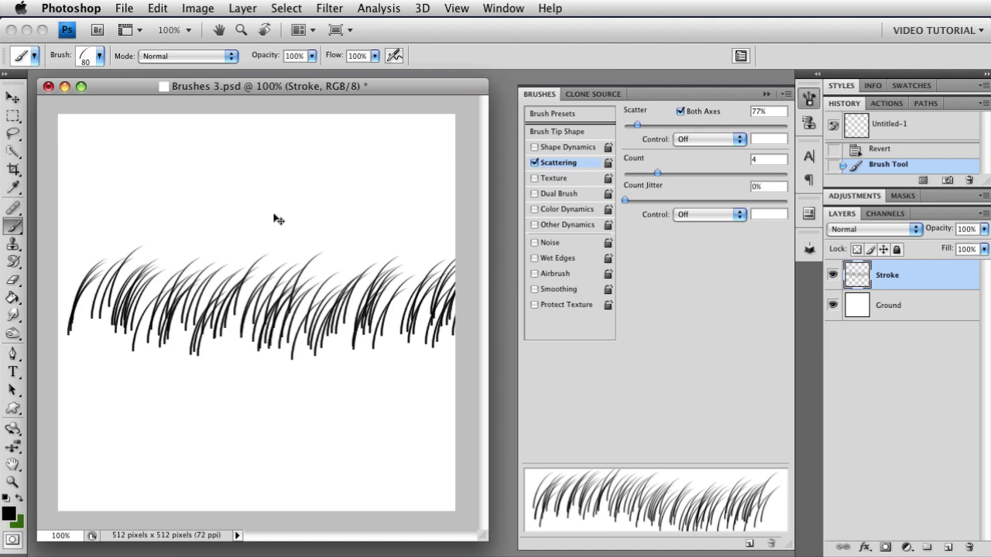
{"action": "key", "text": "super+z"}
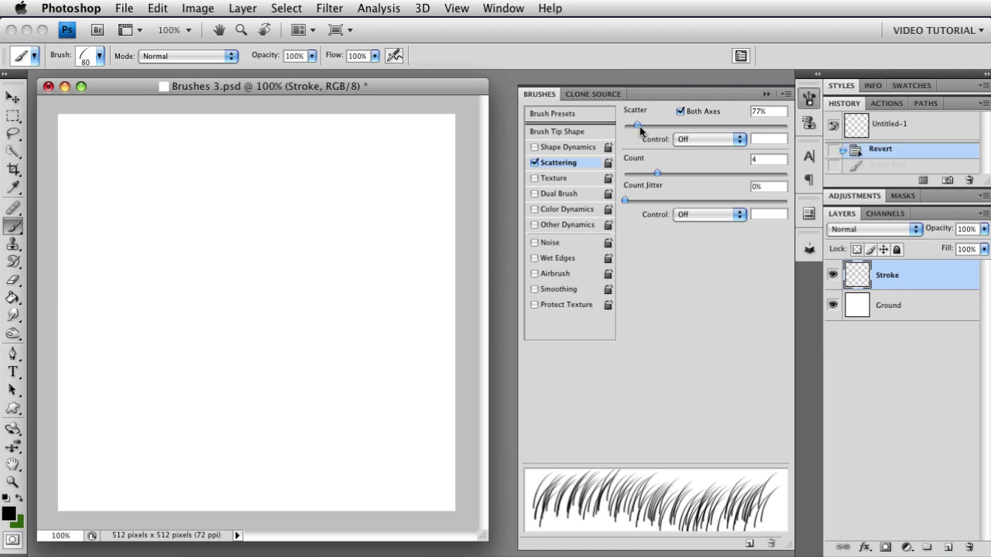
- Raise Scatter to 1000%, paint three widely scattered grass strokes, then revert the canvas
{"action": "mouse_move", "coordinate": [637, 126]}
{"action": "left_mouse_down"}
{"action": "mouse_move", "coordinate": [726, 123]}
{"action": "mouse_move", "coordinate": [627, 136]}
{"action": "mouse_move", "coordinate": [788, 126]}
{"action": "left_mouse_up"}
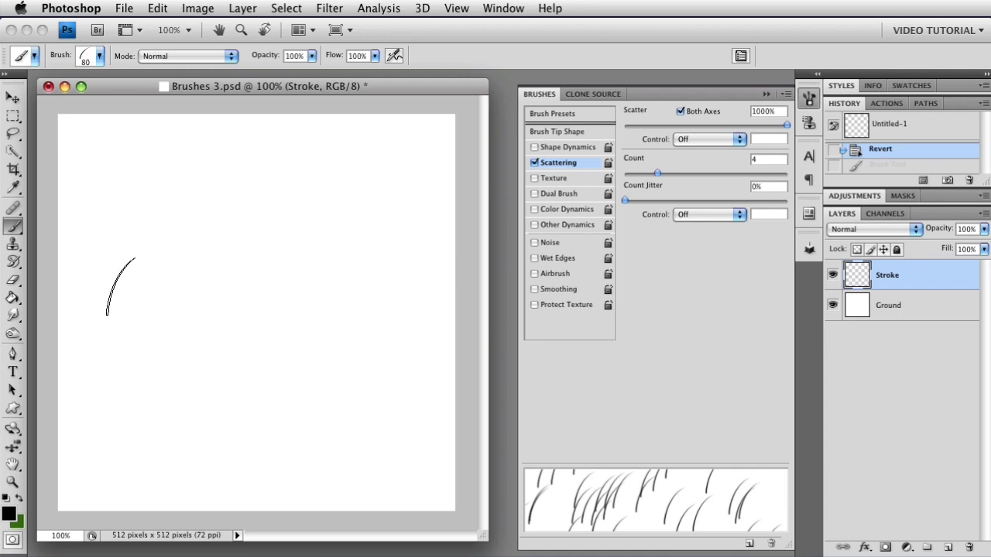
{"action": "mouse_move", "coordinate": [120, 286]}
{"action": "left_mouse_down"}
{"action": "mouse_move", "coordinate": [238, 277]}
{"action": "mouse_move", "coordinate": [328, 293]}
{"action": "mouse_move", "coordinate": [439, 355]}
{"action": "mouse_move", "coordinate": [376, 255]}
{"action": "left_mouse_up"}
{"action": "mouse_move", "coordinate": [348, 256]}
{"action": "left_mouse_down"}
{"action": "mouse_move", "coordinate": [186, 303]}
{"action": "mouse_move", "coordinate": [130, 335]}
{"action": "mouse_move", "coordinate": [105, 362]}
{"action": "mouse_move", "coordinate": [116, 397]}
{"action": "mouse_move", "coordinate": [281, 468]}
{"action": "mouse_move", "coordinate": [369, 492]}
{"action": "mouse_move", "coordinate": [438, 495]}
{"action": "left_mouse_up"}
{"action": "mouse_move", "coordinate": [449, 201]}
{"action": "left_mouse_down"}
{"action": "mouse_move", "coordinate": [343, 180]}
{"action": "mouse_move", "coordinate": [81, 202]}
{"action": "left_mouse_up"}
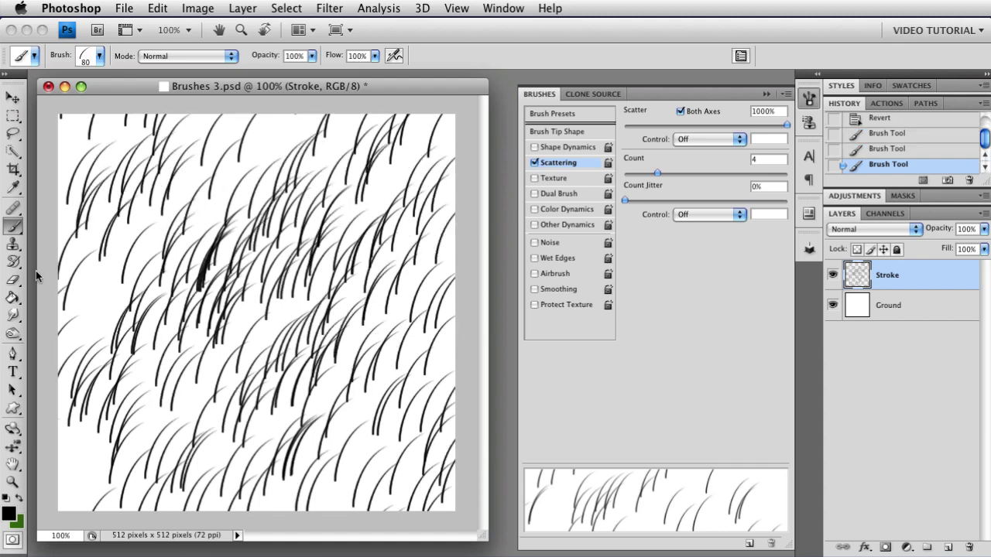
{"action": "key", "text": "F12"}
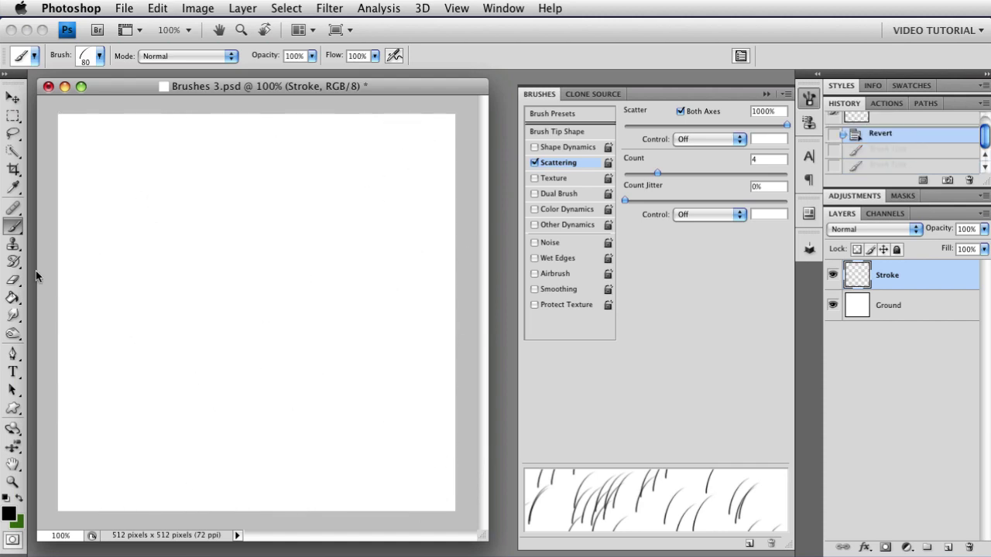
- Lower Scatter to 48% on a single axis, with its control set to Fade over 5 steps
{"action": "left_click", "coordinate": [638, 125]}
{"action": "left_click_drag", "start_coordinate": [638, 130], "coordinate": [635, 127]}
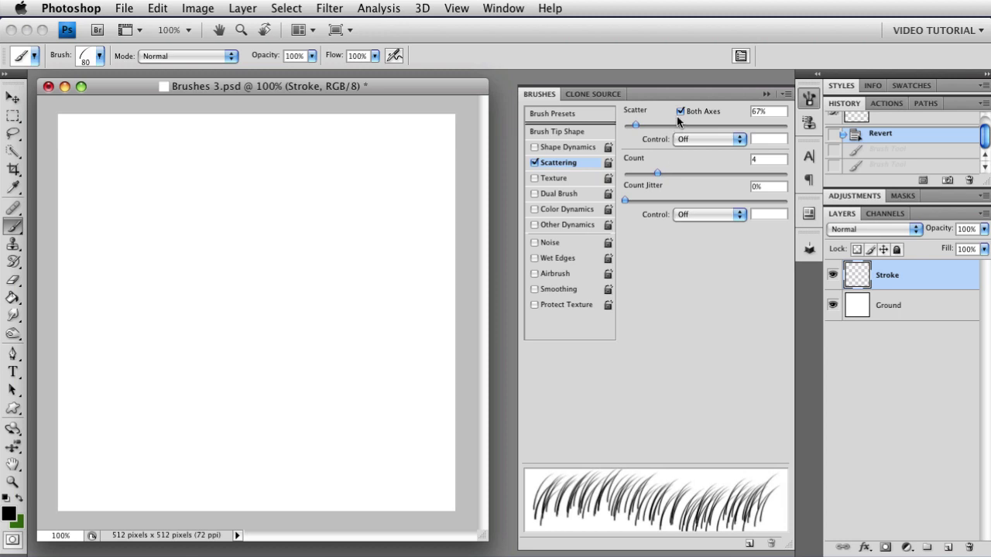
{"action": "left_click", "coordinate": [679, 112]}
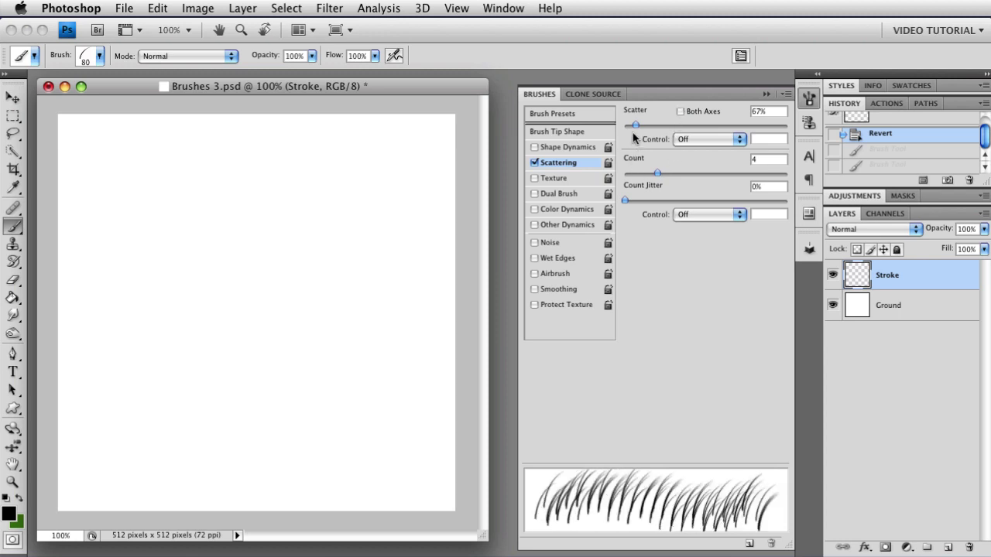
{"action": "left_click", "coordinate": [632, 125]}
{"action": "left_click", "coordinate": [698, 139]}
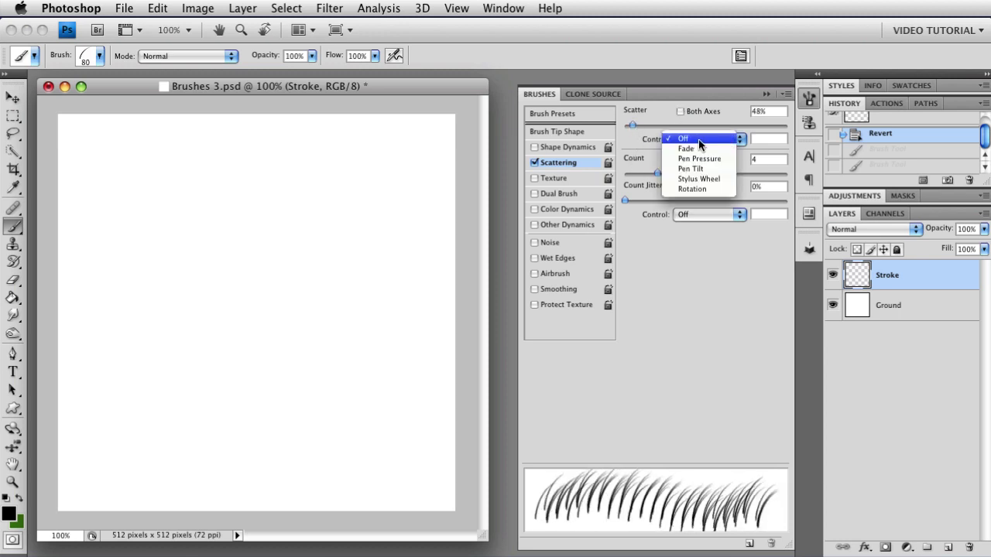
{"action": "left_click", "coordinate": [701, 149]}
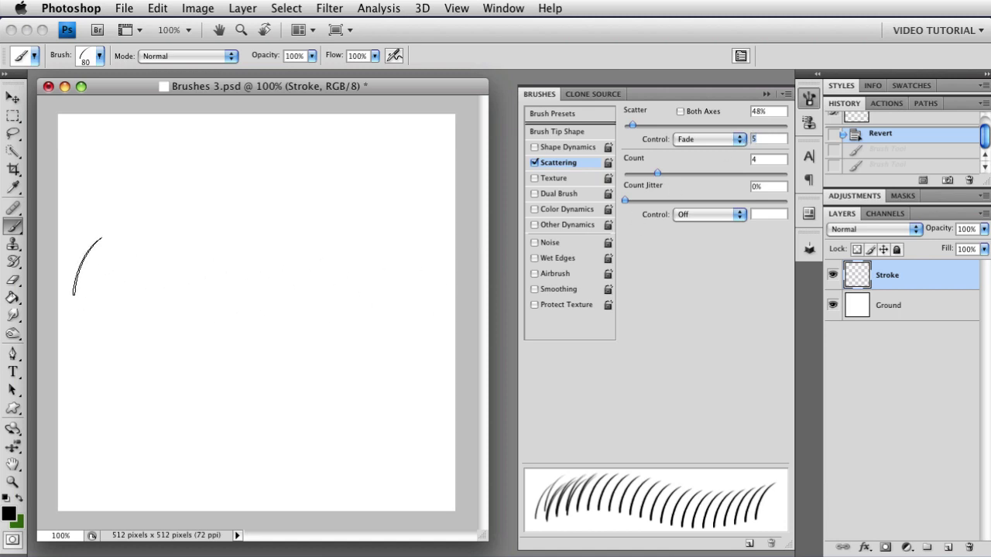
- Paint two fading scattered test strokes across the canvas, then undo them
{"action": "left_click", "coordinate": [93, 266]}
{"action": "mouse_move", "coordinate": [93, 266]}
{"action": "left_mouse_down"}
{"action": "mouse_move", "coordinate": [190, 288]}
{"action": "mouse_move", "coordinate": [479, 317]}
{"action": "left_mouse_up"}
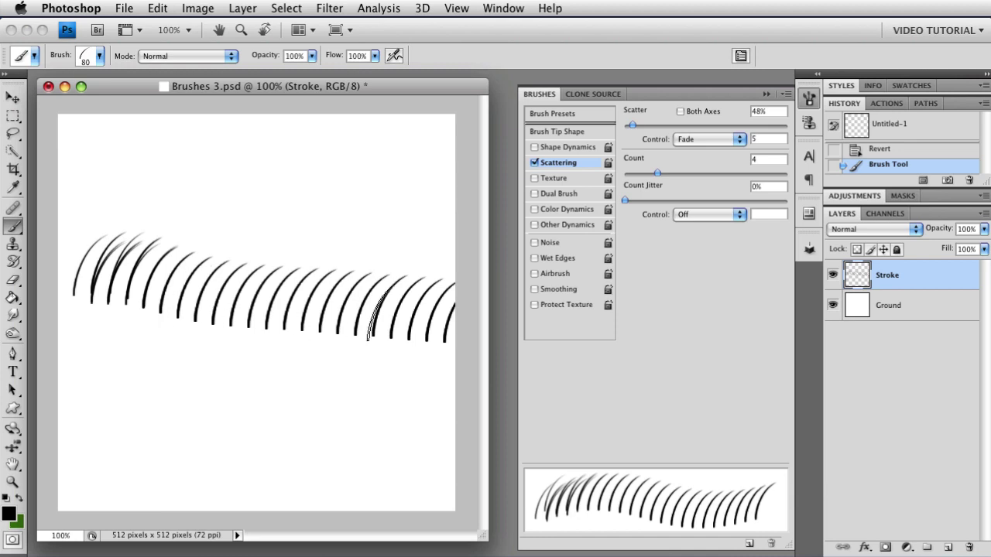
{"action": "left_click_drag", "start_coordinate": [97, 395], "coordinate": [469, 421]}
{"action": "key", "text": "ctrl+alt+z"}
{"action": "key", "text": "ctrl+alt+z"}
- Switch the scatter control to Pen Pressure, paint two test strokes, then undo them
{"action": "left_click", "coordinate": [684, 143]}
{"action": "left_click", "coordinate": [690, 151]}
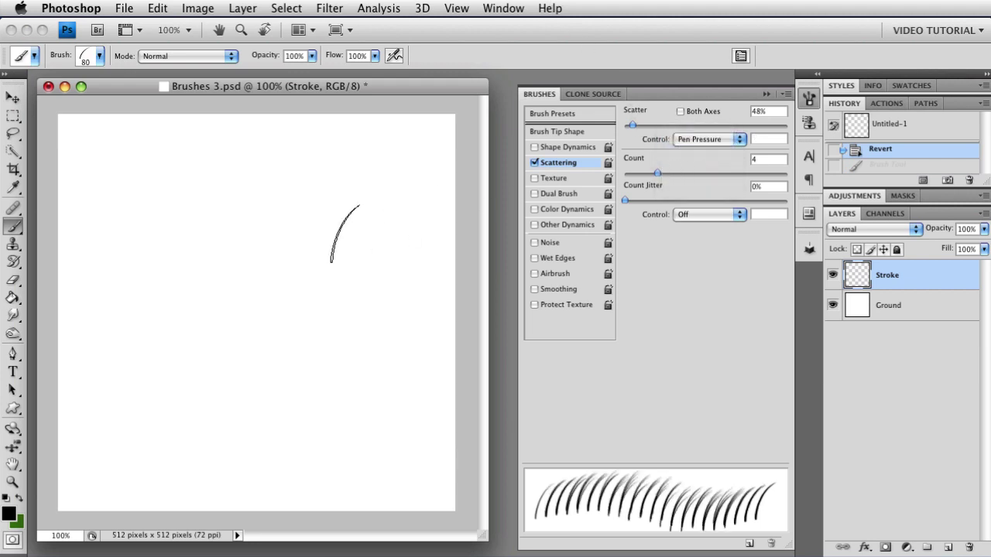
{"action": "mouse_move", "coordinate": [113, 270]}
{"action": "left_mouse_down"}
{"action": "mouse_move", "coordinate": [326, 300]}
{"action": "mouse_move", "coordinate": [409, 287]}
{"action": "mouse_move", "coordinate": [494, 318]}
{"action": "left_mouse_up"}
{"action": "left_click_drag", "start_coordinate": [400, 391], "coordinate": [86, 399]}
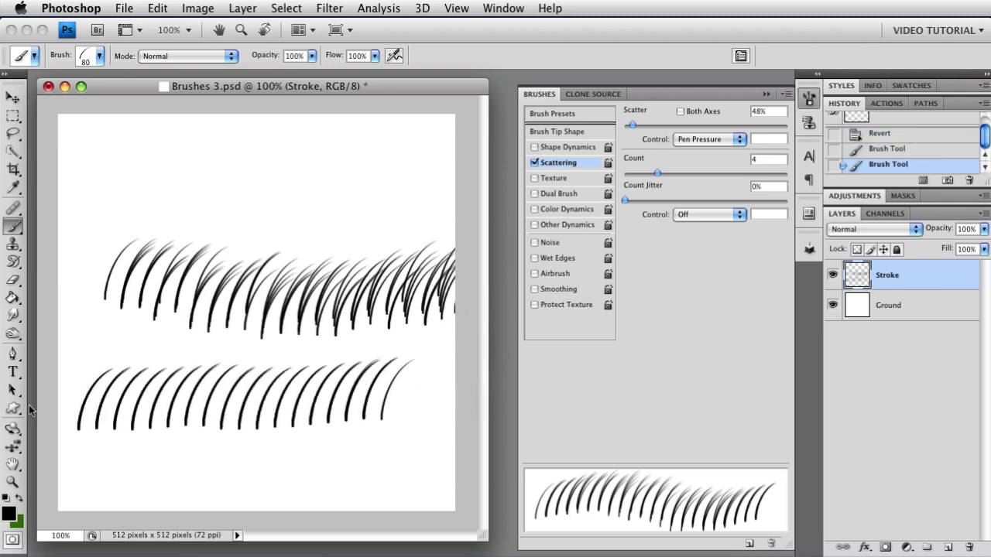
{"action": "key", "text": "super+alt+z"}
{"action": "key", "text": "super+alt+z"}
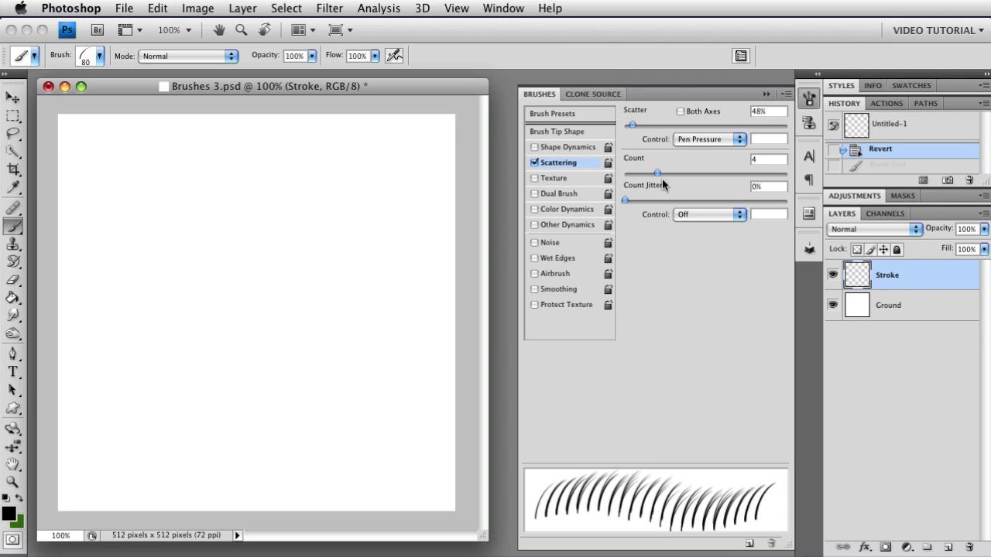
- Set Scatter Control to Pen Tilt, paint four test grass rows, and undo them
{"action": "left_click", "coordinate": [694, 139]}
{"action": "left_click", "coordinate": [685, 152]}
{"action": "left_click_drag", "start_coordinate": [276, 296], "coordinate": [304, 239]}
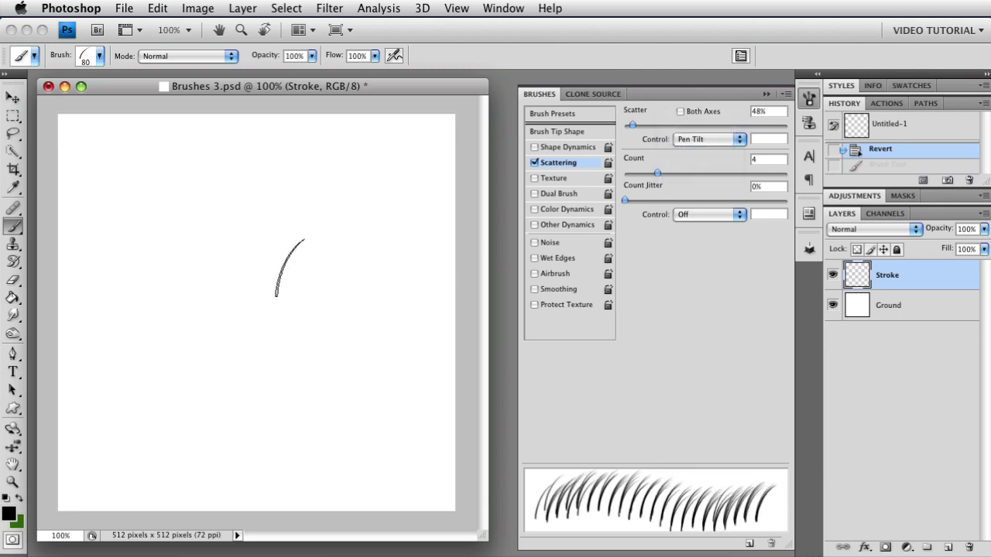
{"action": "mouse_move", "coordinate": [124, 278]}
{"action": "left_mouse_down"}
{"action": "mouse_move", "coordinate": [140, 271]}
{"action": "mouse_move", "coordinate": [259, 286]}
{"action": "mouse_move", "coordinate": [452, 288]}
{"action": "left_mouse_up"}
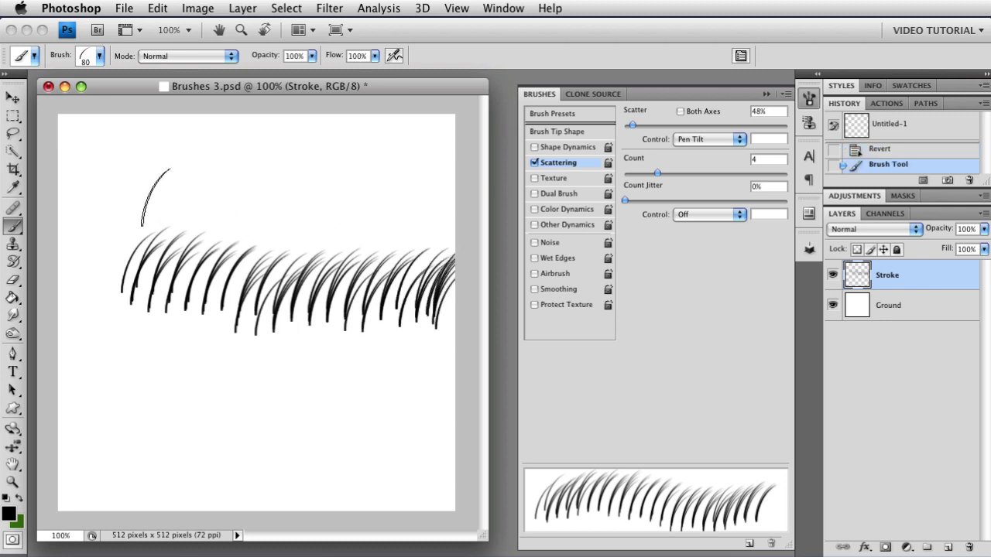
{"action": "left_click_drag", "start_coordinate": [155, 198], "coordinate": [434, 200]}
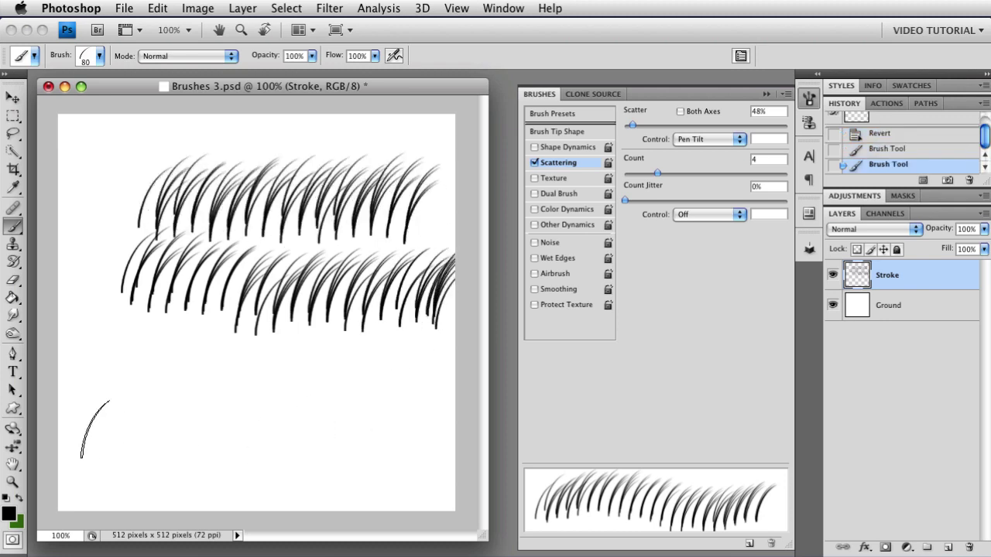
{"action": "mouse_move", "coordinate": [95, 429]}
{"action": "left_mouse_down"}
{"action": "mouse_move", "coordinate": [127, 418]}
{"action": "mouse_move", "coordinate": [422, 406]}
{"action": "mouse_move", "coordinate": [452, 434]}
{"action": "left_mouse_up"}
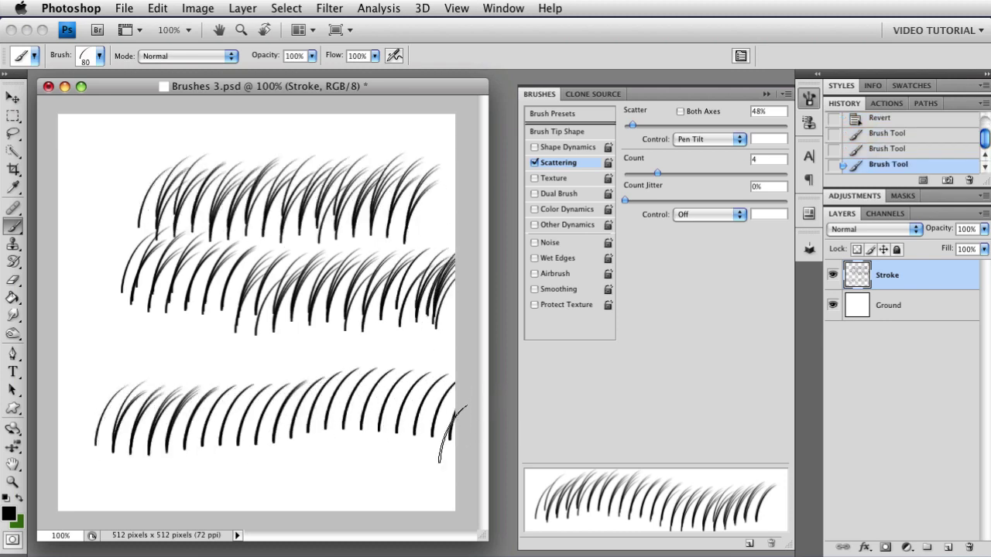
{"action": "mouse_move", "coordinate": [167, 501]}
{"action": "left_mouse_down"}
{"action": "mouse_move", "coordinate": [267, 487]}
{"action": "mouse_move", "coordinate": [465, 486]}
{"action": "left_mouse_up"}
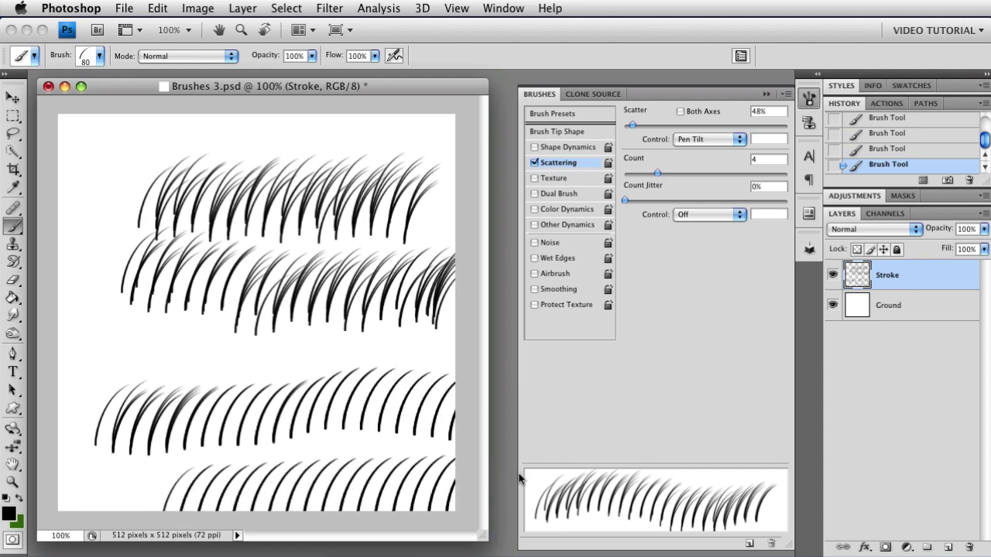
{"action": "key", "text": "ctrl+alt+z"}
{"action": "key", "text": "ctrl+alt+z"}
{"action": "key", "text": "ctrl+alt+z"}
{"action": "key", "text": "ctrl+alt+z"}
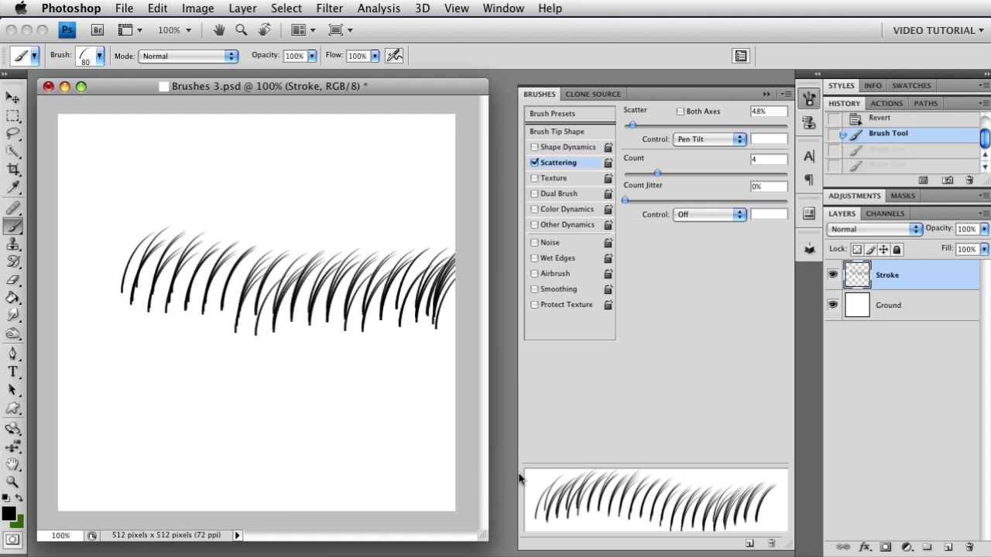
- Try Stylus Wheel, then Rotation for Scatter Control, painting test rows and reverting with F12
{"action": "left_click", "coordinate": [713, 143]}
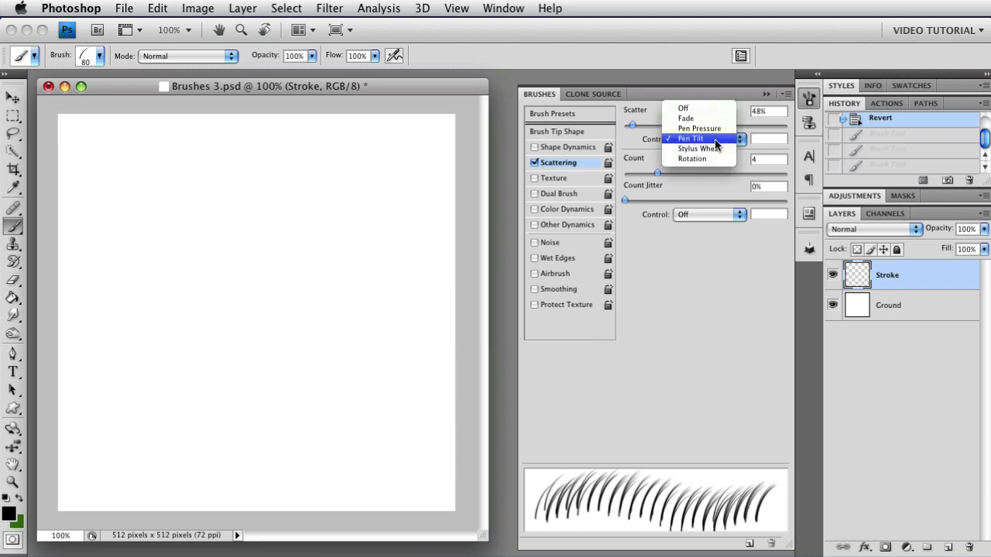
{"action": "left_click", "coordinate": [713, 152]}
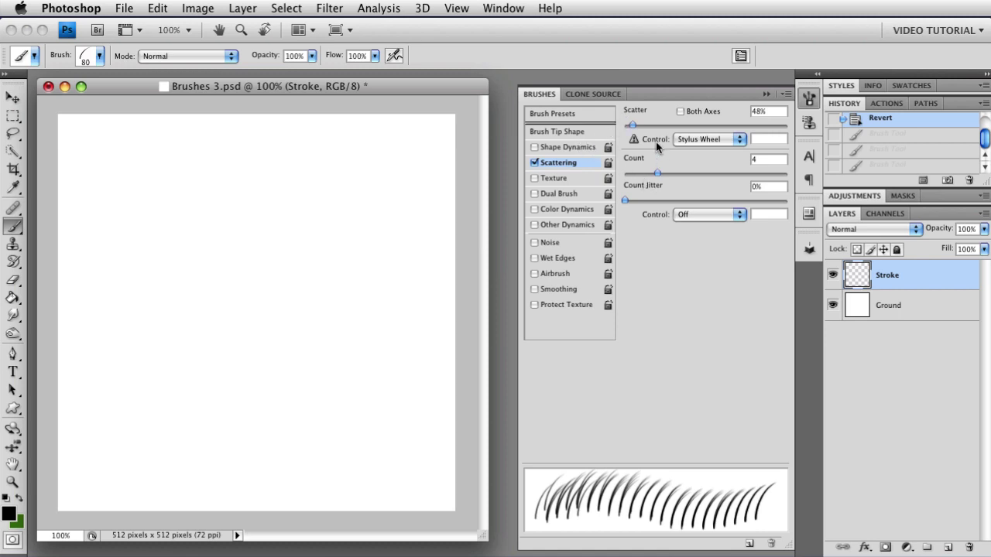
{"action": "left_click", "coordinate": [705, 140]}
{"action": "left_click", "coordinate": [707, 151]}
{"action": "left_click_drag", "start_coordinate": [177, 230], "coordinate": [204, 175]}
{"action": "mouse_move", "coordinate": [113, 207]}
{"action": "left_mouse_down"}
{"action": "mouse_move", "coordinate": [328, 210]}
{"action": "mouse_move", "coordinate": [428, 292]}
{"action": "mouse_move", "coordinate": [410, 319]}
{"action": "mouse_move", "coordinate": [248, 306]}
{"action": "mouse_move", "coordinate": [114, 354]}
{"action": "left_mouse_up"}
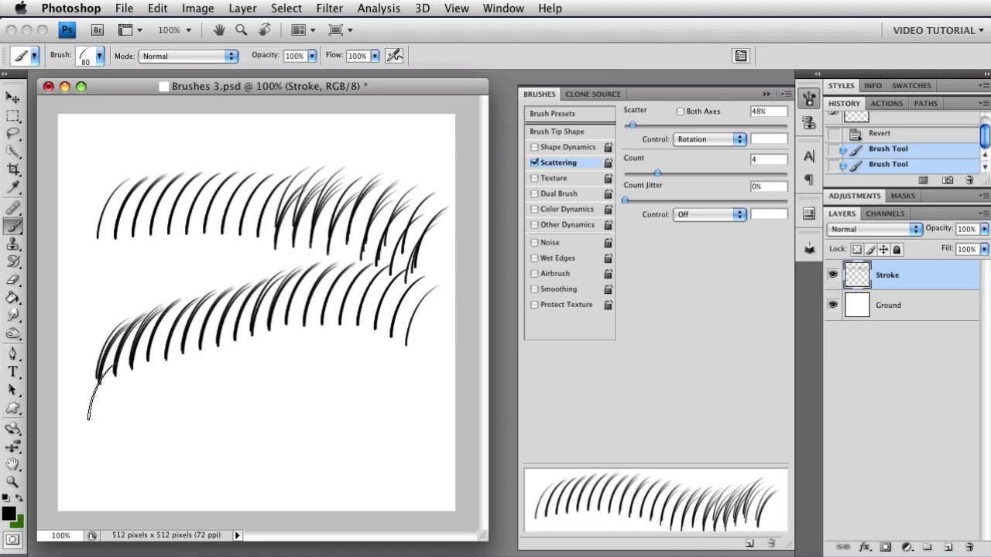
{"action": "mouse_move", "coordinate": [120, 414]}
{"action": "left_mouse_down"}
{"action": "mouse_move", "coordinate": [350, 434]}
{"action": "mouse_move", "coordinate": [446, 430]}
{"action": "mouse_move", "coordinate": [509, 412]}
{"action": "left_mouse_up"}
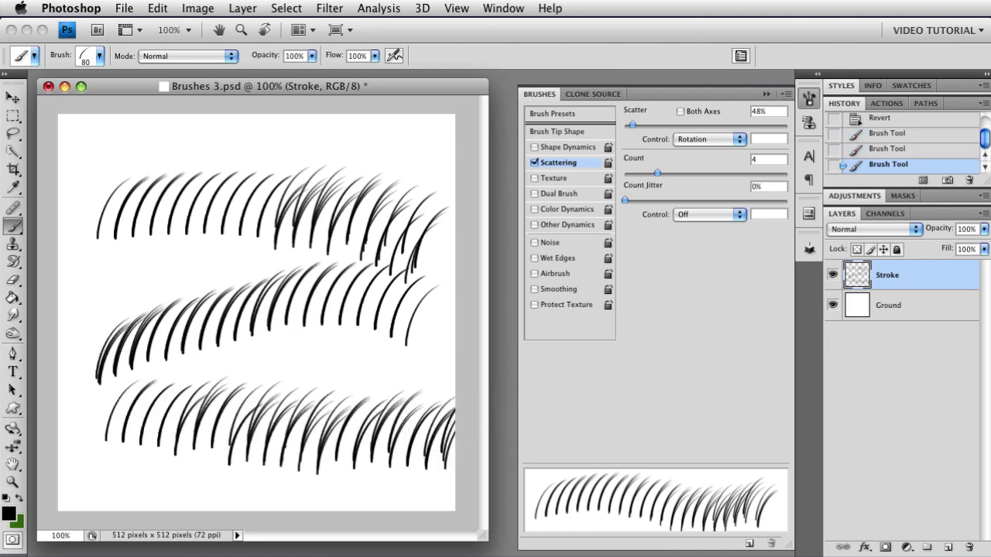
{"action": "mouse_move", "coordinate": [97, 293]}
{"action": "left_mouse_down"}
{"action": "mouse_move", "coordinate": [210, 215]}
{"action": "mouse_move", "coordinate": [379, 183]}
{"action": "mouse_move", "coordinate": [487, 218]}
{"action": "left_mouse_up"}
{"action": "mouse_move", "coordinate": [453, 334]}
{"action": "left_mouse_down"}
{"action": "mouse_move", "coordinate": [254, 376]}
{"action": "mouse_move", "coordinate": [62, 447]}
{"action": "left_mouse_up"}
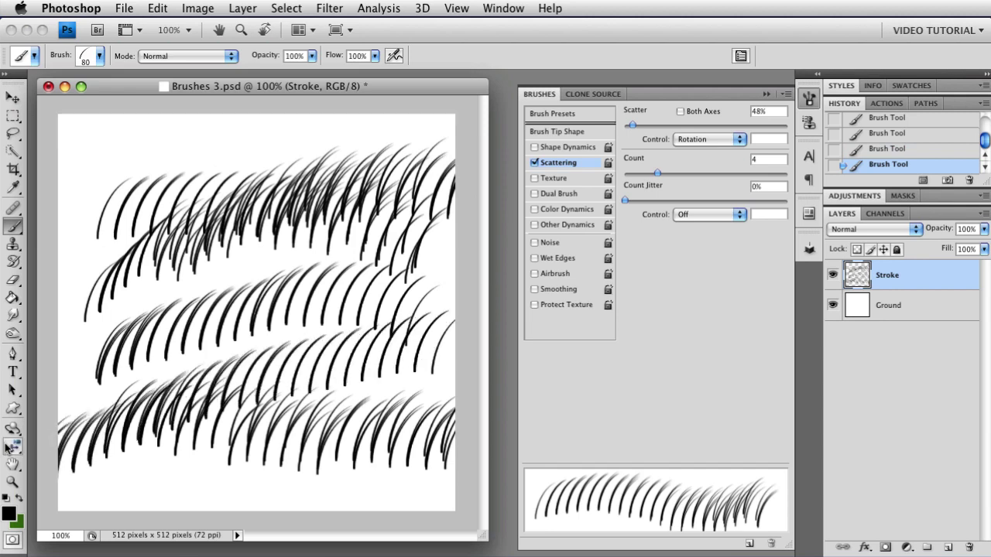
{"action": "key", "text": "F12"}
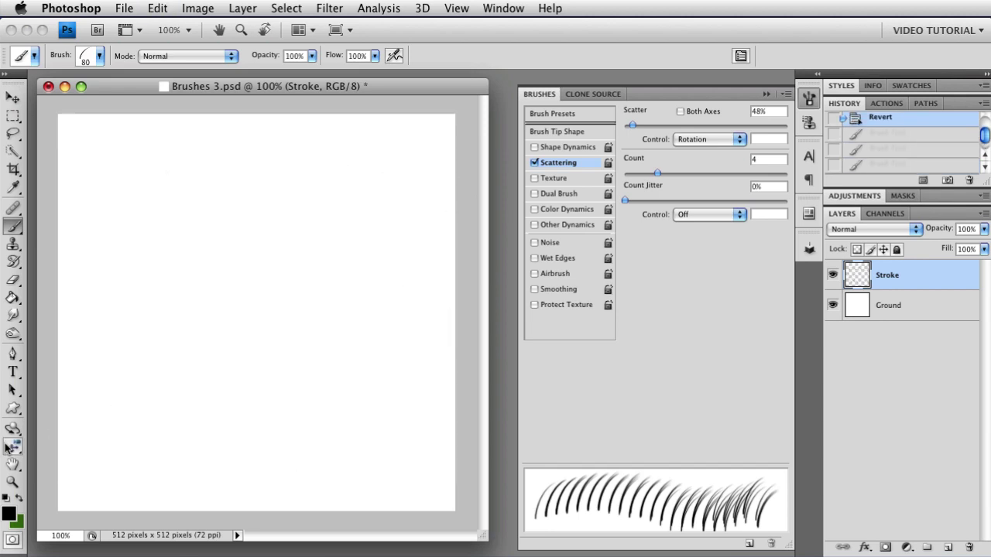
{"action": "left_click", "coordinate": [710, 137]}
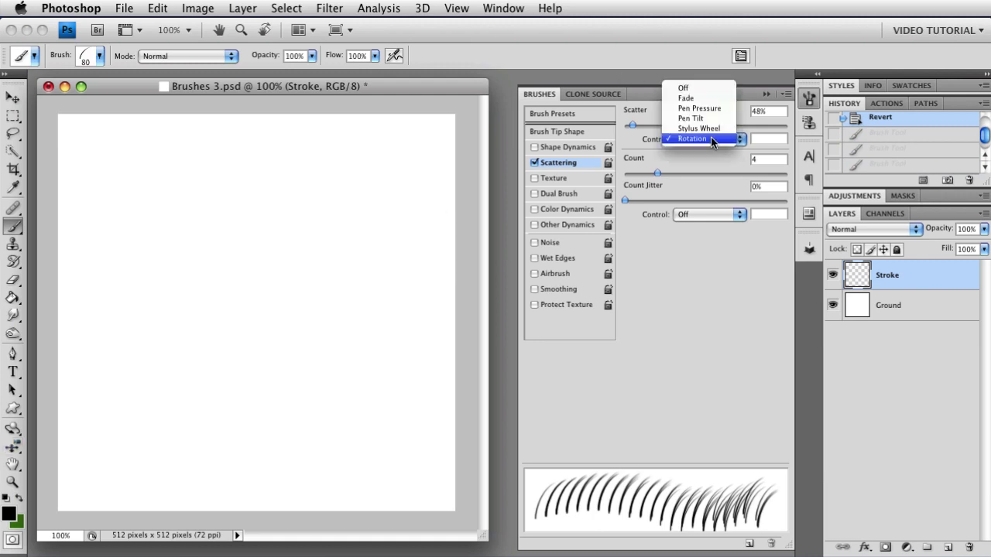
- Turn Scatter Control off, raise Count Jitter to 100%, then test two rows and undo them
{"action": "left_click", "coordinate": [684, 83]}
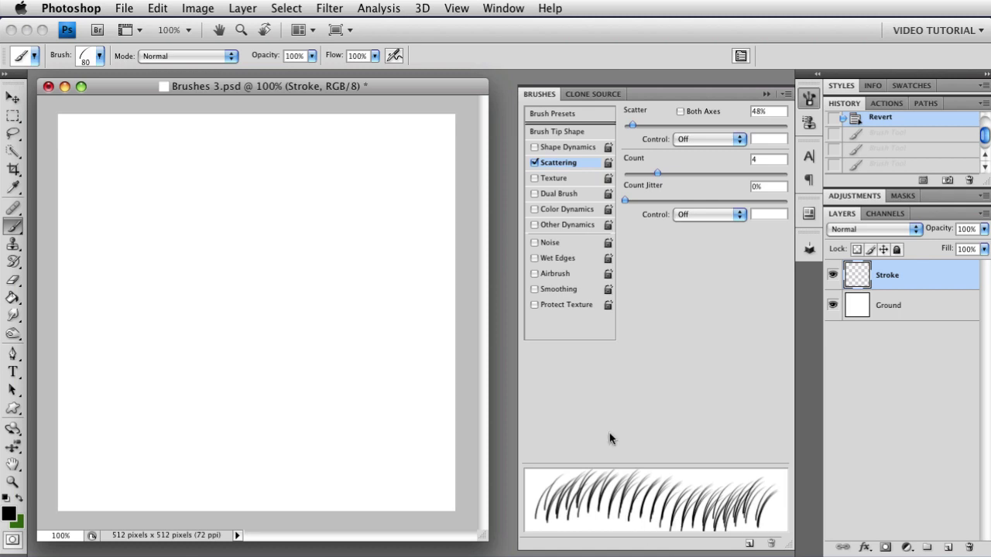
{"action": "left_click_drag", "start_coordinate": [629, 199], "coordinate": [721, 198]}
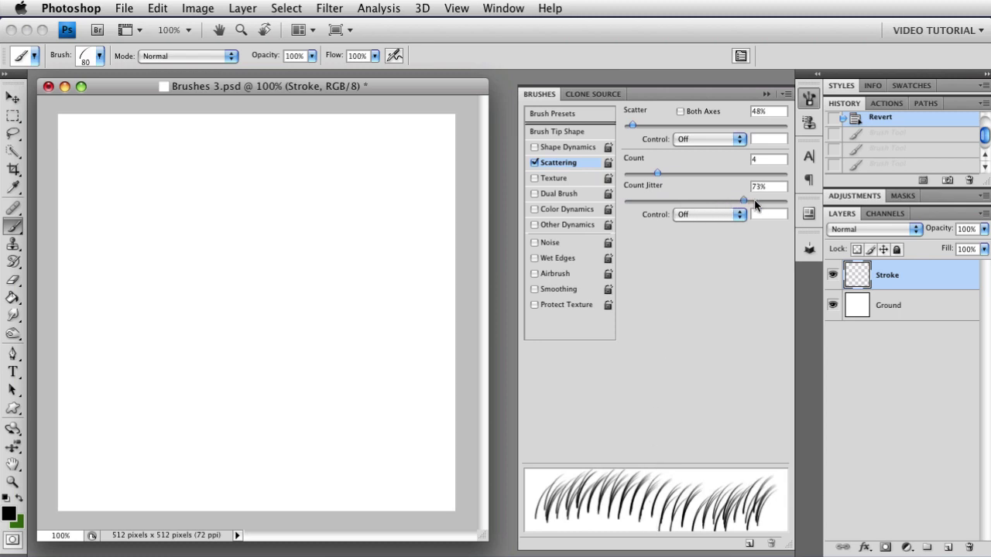
{"action": "left_click_drag", "start_coordinate": [755, 203], "coordinate": [800, 203]}
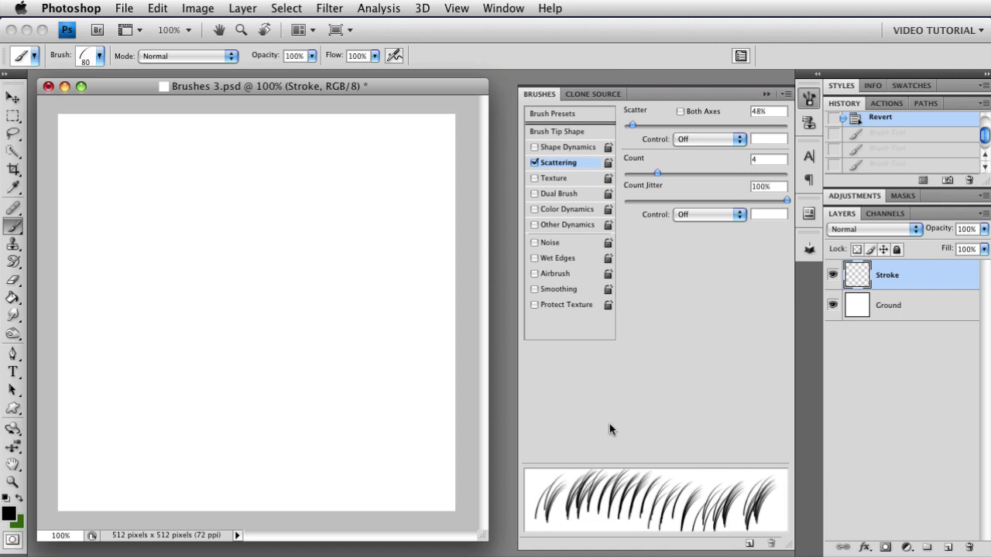
{"action": "left_click_drag", "start_coordinate": [91, 305], "coordinate": [464, 325]}
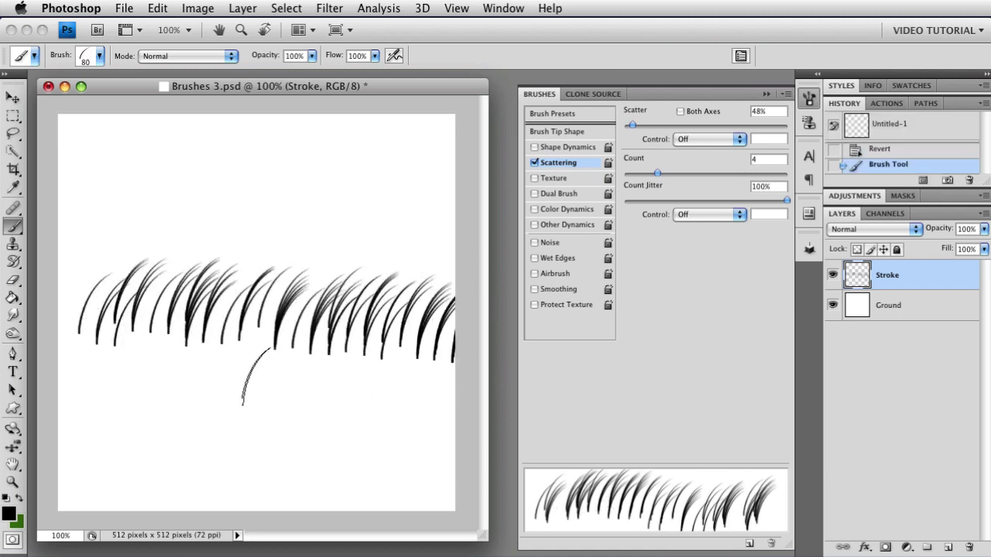
{"action": "left_click_drag", "start_coordinate": [74, 167], "coordinate": [469, 193]}
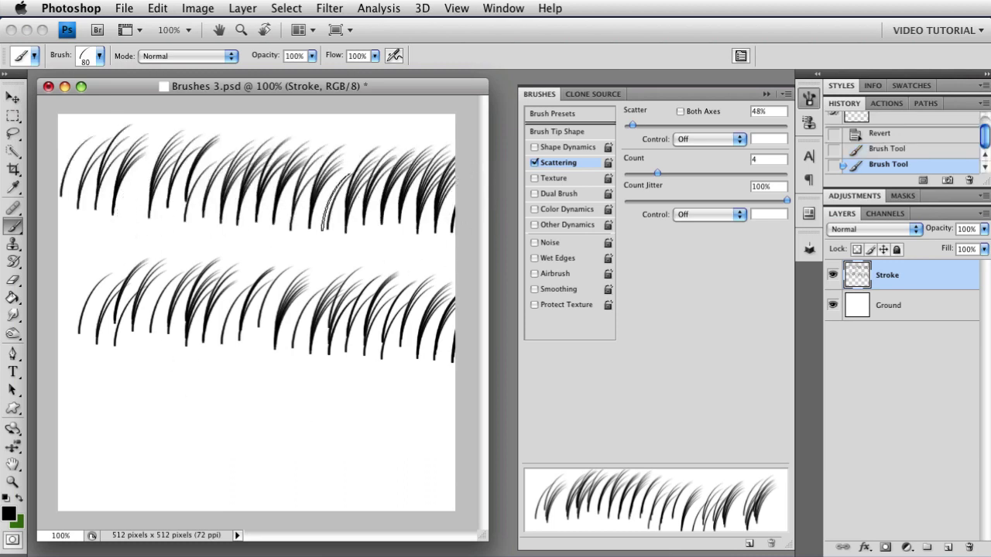
{"action": "key", "text": "super+alt+z"}
{"action": "key", "text": "super+alt+z"}
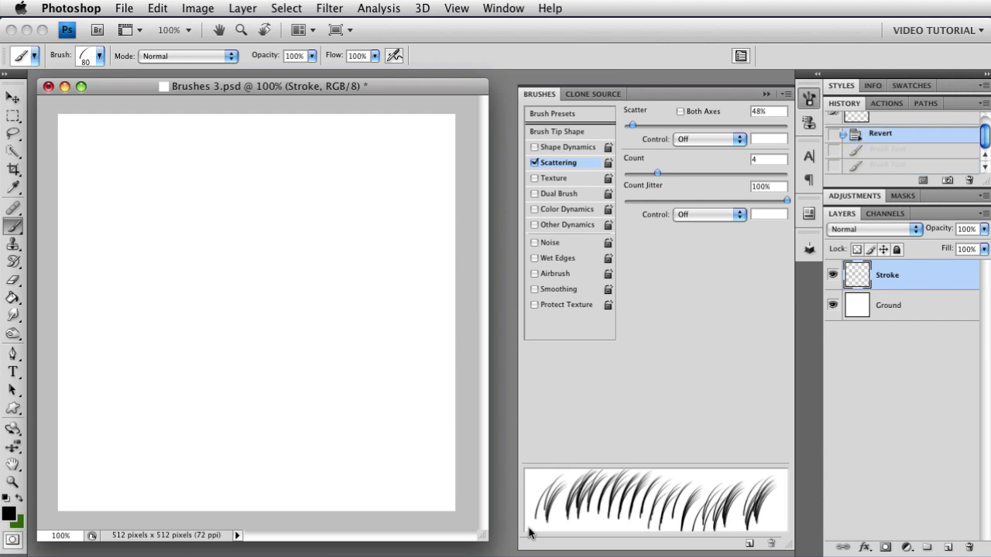
- Set Count Jitter Control to Fade over 4 steps, test two grass rows, then revert
{"action": "left_click", "coordinate": [708, 218]}
{"action": "left_click", "coordinate": [708, 225]}
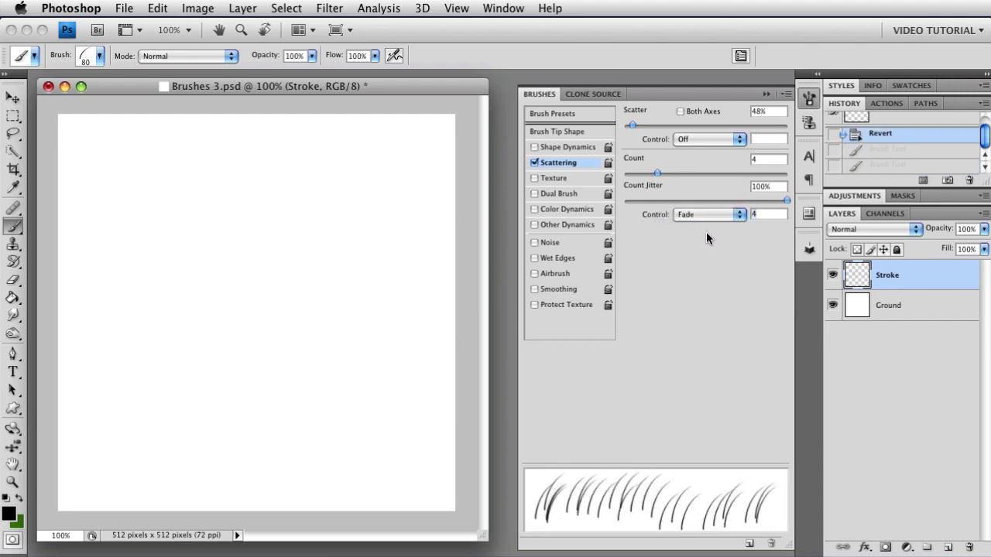
{"action": "left_click", "coordinate": [753, 215]}
{"action": "mouse_move", "coordinate": [83, 276]}
{"action": "left_mouse_down"}
{"action": "mouse_move", "coordinate": [208, 304]}
{"action": "mouse_move", "coordinate": [453, 323]}
{"action": "left_mouse_up"}
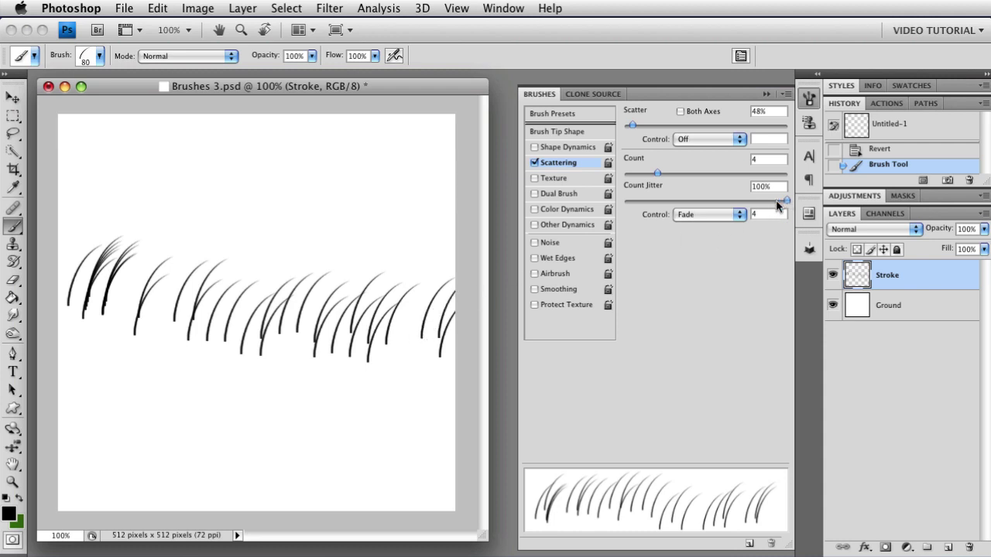
{"action": "left_click_drag", "start_coordinate": [97, 183], "coordinate": [457, 174]}
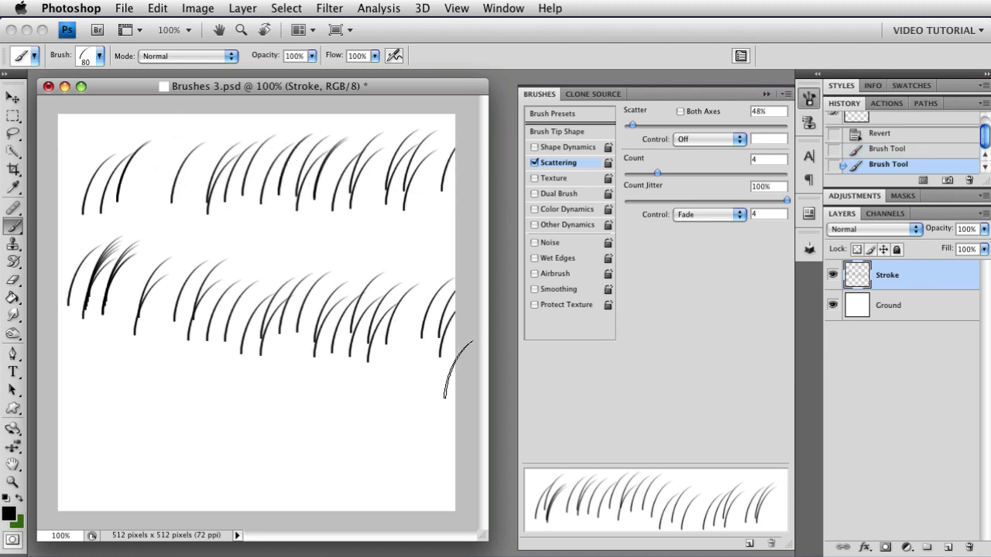
{"action": "key", "text": "F12"}
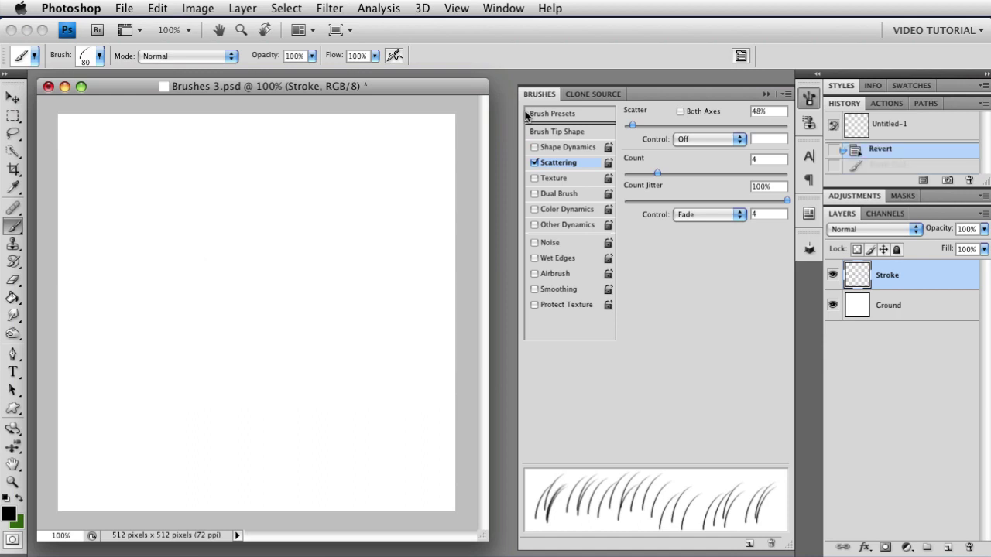
- Set Count Jitter Control to Pen Pressure, paint four test grass rows, and undo them
{"action": "left_click", "coordinate": [691, 216]}
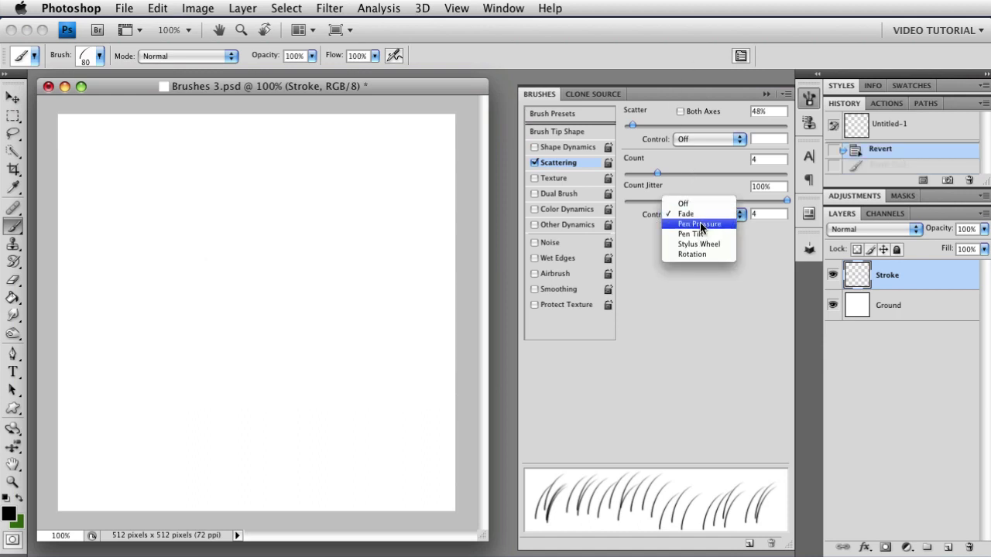
{"action": "left_click", "coordinate": [700, 222]}
{"action": "left_click_drag", "start_coordinate": [110, 231], "coordinate": [414, 213]}
{"action": "mouse_move", "coordinate": [418, 319]}
{"action": "left_mouse_down"}
{"action": "mouse_move", "coordinate": [200, 361]}
{"action": "mouse_move", "coordinate": [69, 403]}
{"action": "left_mouse_up"}
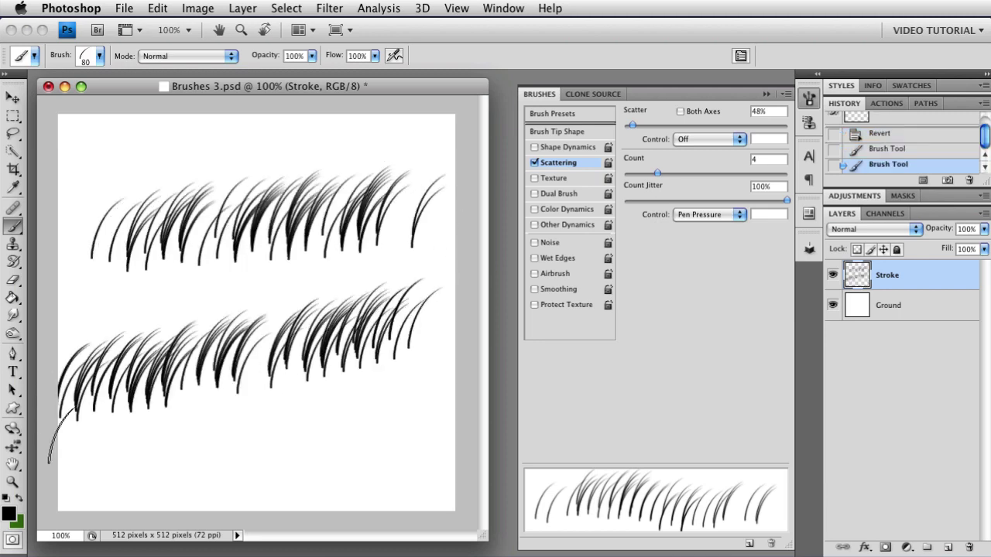
{"action": "left_click_drag", "start_coordinate": [116, 441], "coordinate": [445, 412]}
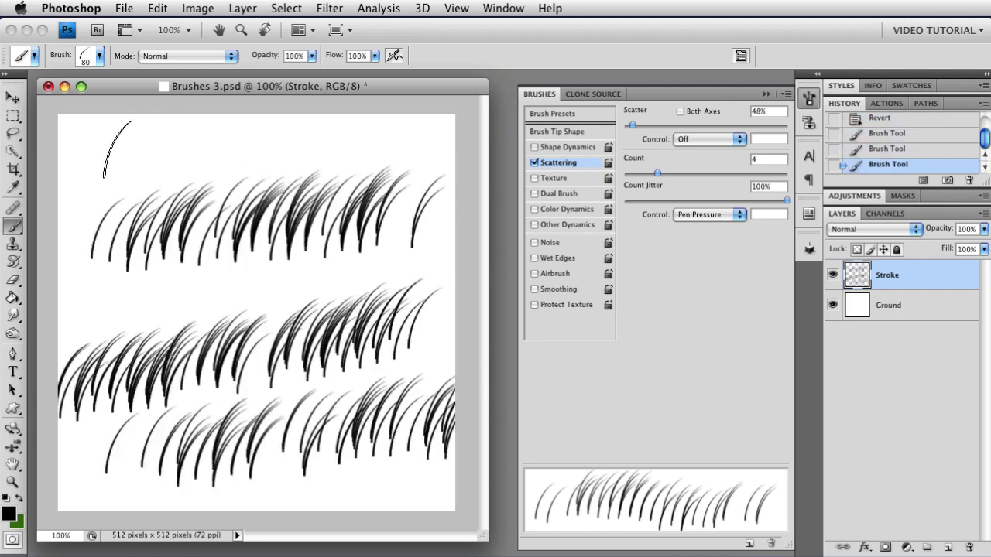
{"action": "left_click_drag", "start_coordinate": [108, 151], "coordinate": [472, 134]}
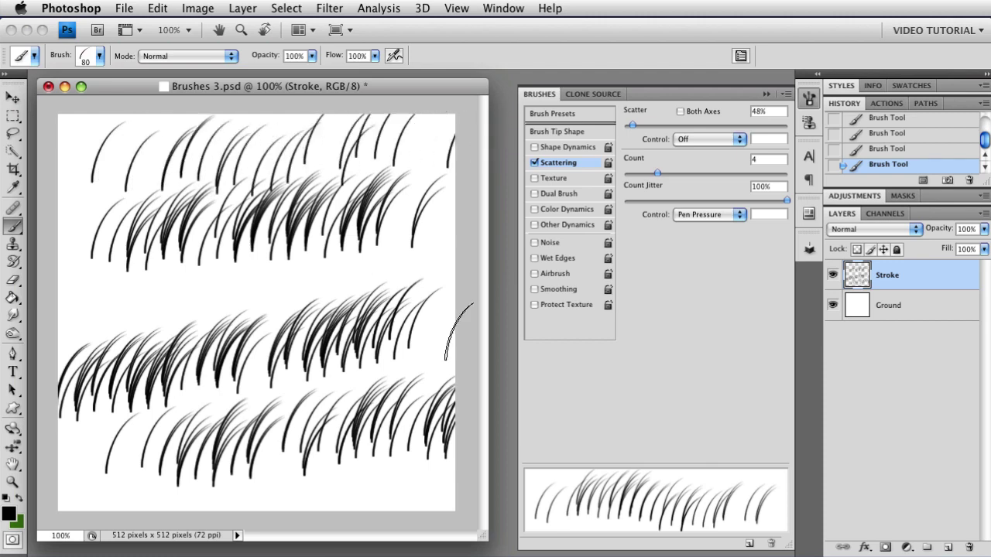
{"action": "key", "text": "ctrl+alt+z"}
{"action": "key", "text": "ctrl+alt+z"}
{"action": "key", "text": "ctrl+alt+z"}
{"action": "key", "text": "ctrl+alt+z"}
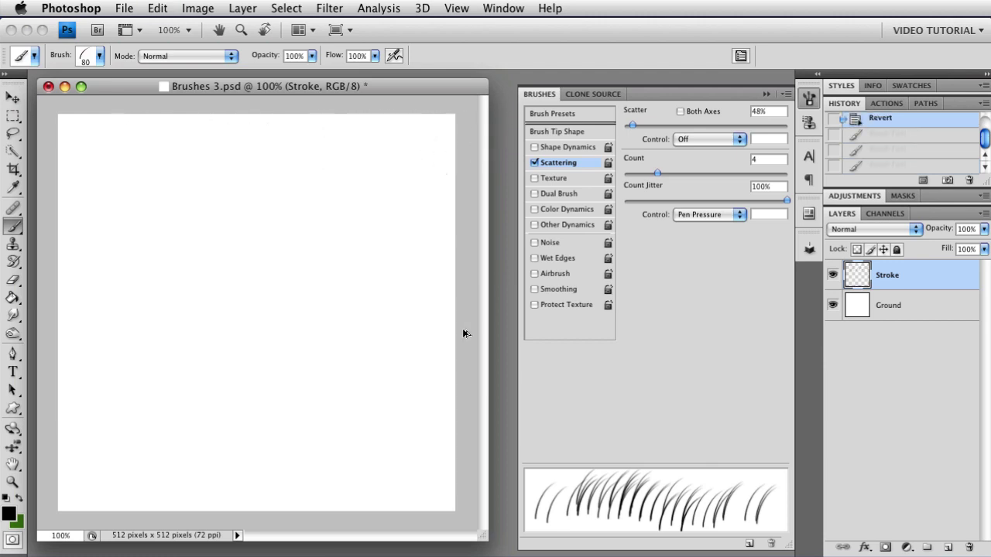
- Switch Count Jitter Control to Pen Tilt, paint test rows and dabs, then undo them
{"action": "left_click", "coordinate": [731, 215]}
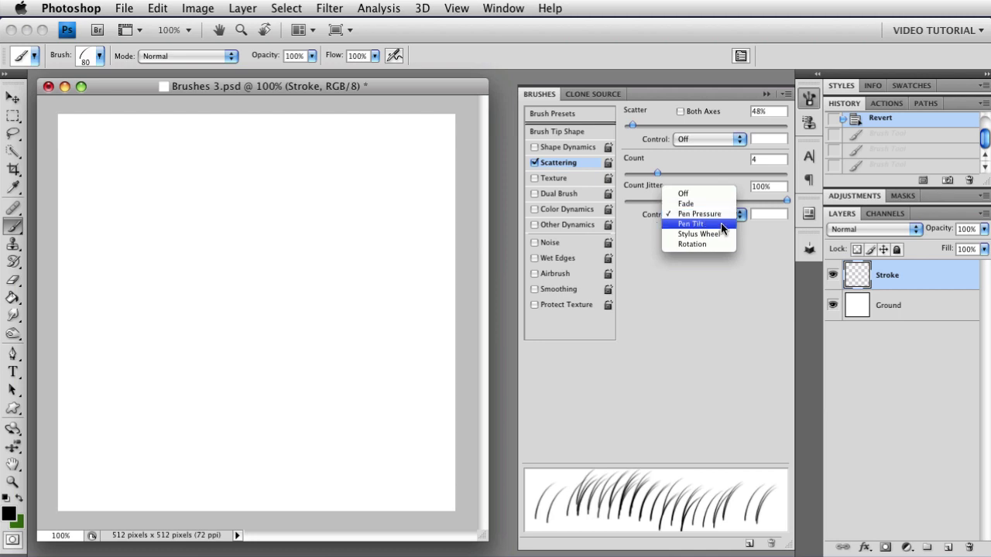
{"action": "left_click", "coordinate": [701, 224]}
{"action": "left_click_drag", "start_coordinate": [237, 304], "coordinate": [266, 248]}
{"action": "mouse_move", "coordinate": [124, 267]}
{"action": "left_mouse_down"}
{"action": "mouse_move", "coordinate": [314, 293]}
{"action": "mouse_move", "coordinate": [421, 287]}
{"action": "mouse_move", "coordinate": [143, 324]}
{"action": "mouse_move", "coordinate": [104, 284]}
{"action": "left_mouse_up"}
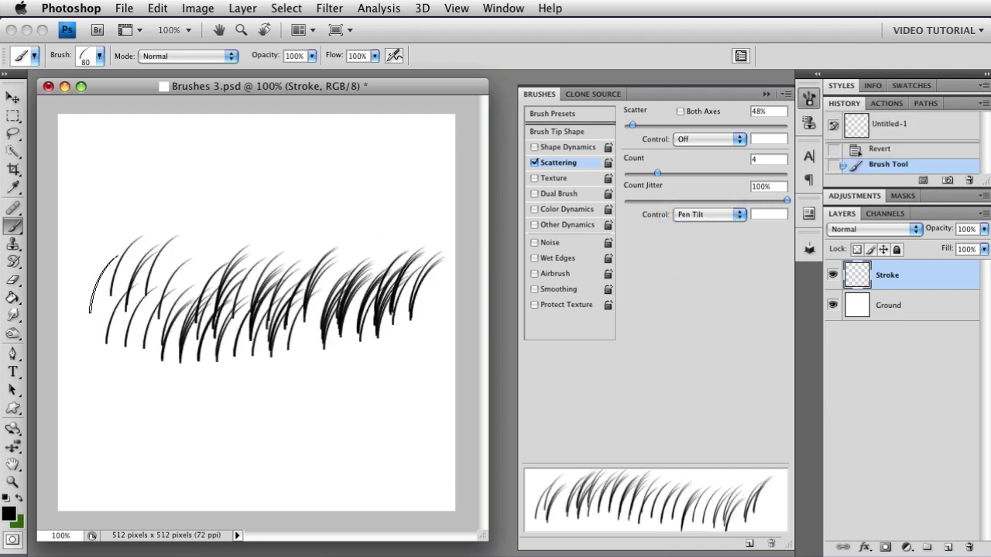
{"action": "left_click", "coordinate": [116, 182]}
{"action": "left_click", "coordinate": [134, 182]}
{"action": "left_click_drag", "start_coordinate": [347, 183], "coordinate": [175, 173]}
{"action": "left_click", "coordinate": [126, 437]}
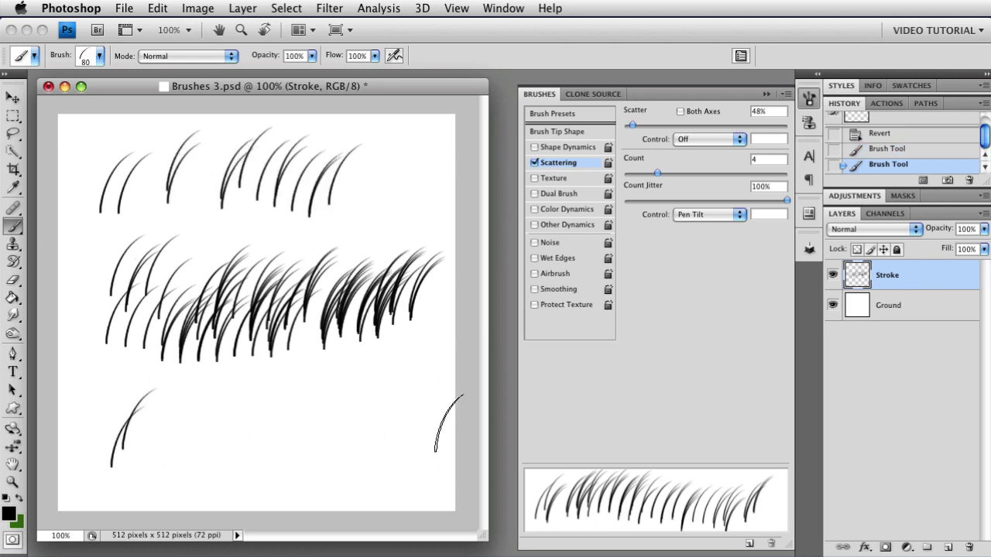
{"action": "left_click", "coordinate": [179, 418]}
{"action": "mouse_move", "coordinate": [179, 418]}
{"action": "left_mouse_down"}
{"action": "mouse_move", "coordinate": [428, 429]}
{"action": "mouse_move", "coordinate": [457, 414]}
{"action": "left_mouse_up"}
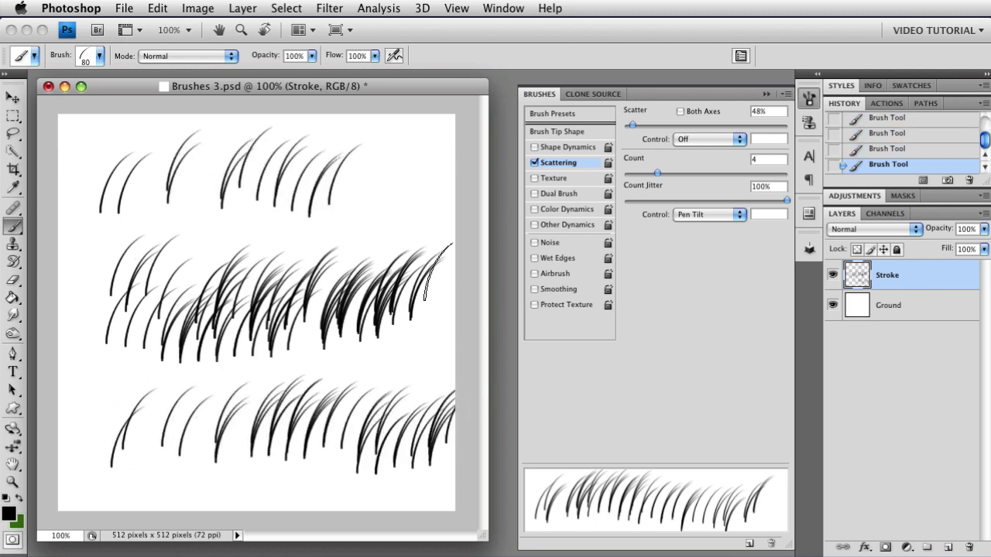
{"action": "key", "text": "ctrl+alt+z"}
{"action": "key", "text": "ctrl+alt+z"}
{"action": "key", "text": "ctrl+alt+z"}
{"action": "key", "text": "ctrl+alt+z"}
{"action": "key", "text": "ctrl+alt+z"}
{"action": "key", "text": "ctrl+alt+z"}
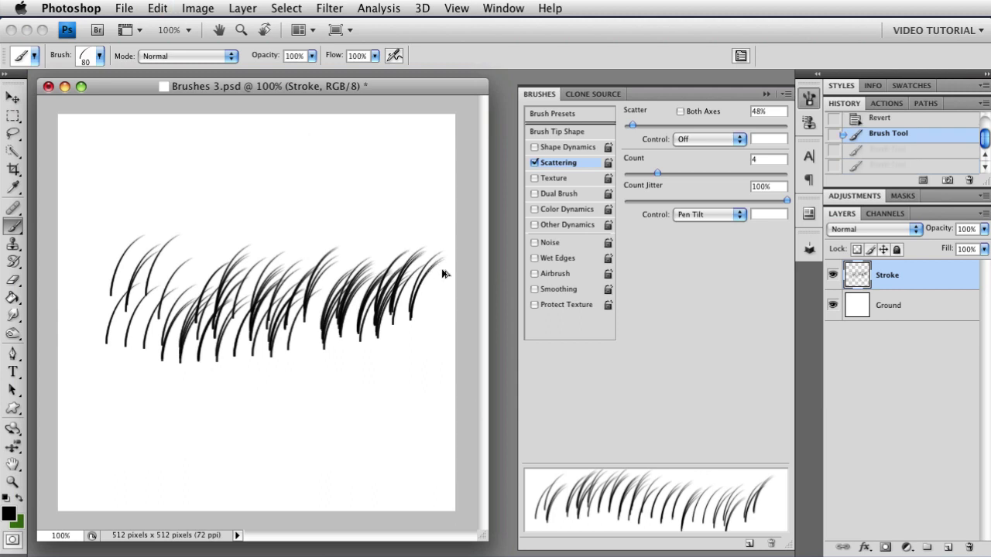
- Set Count Jitter Control to Stylus Wheel, then Rotation, paint test arcs, and revert with F12
{"action": "left_click", "coordinate": [683, 214]}
{"action": "left_click", "coordinate": [681, 228]}
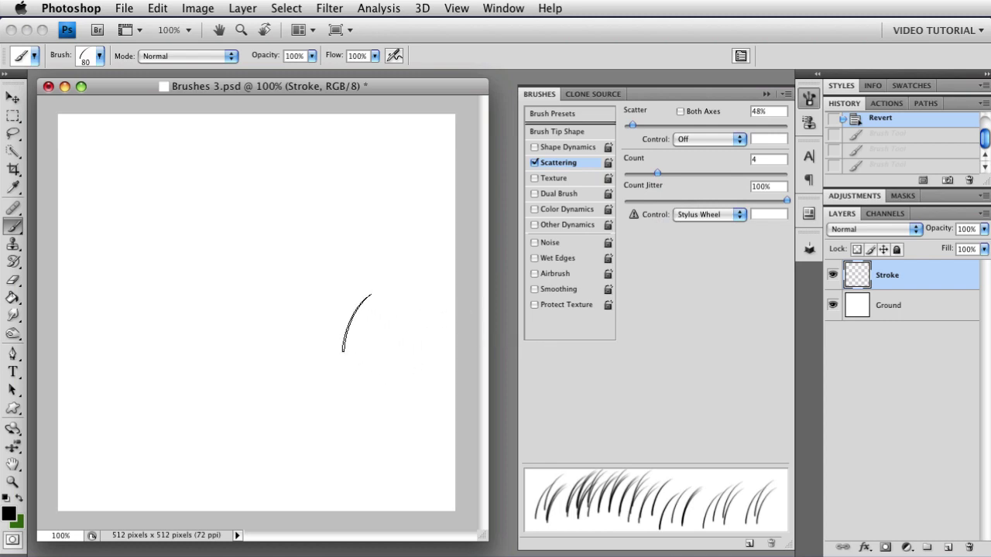
{"action": "left_click", "coordinate": [693, 214]}
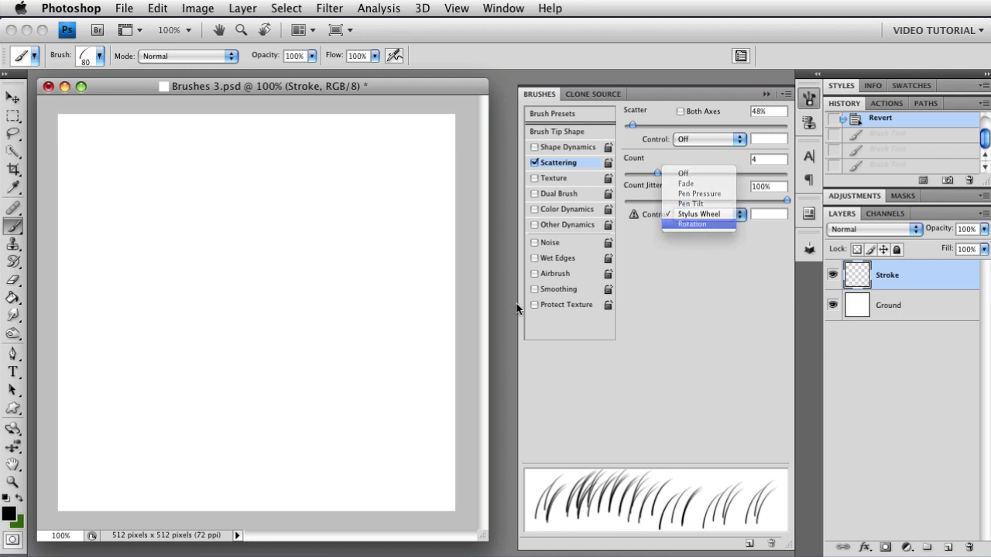
{"action": "left_click", "coordinate": [693, 226]}
{"action": "left_click", "coordinate": [128, 199]}
{"action": "mouse_move", "coordinate": [217, 195]}
{"action": "left_mouse_down"}
{"action": "mouse_move", "coordinate": [338, 200]}
{"action": "mouse_move", "coordinate": [448, 232]}
{"action": "left_mouse_up"}
{"action": "mouse_move", "coordinate": [437, 302]}
{"action": "left_mouse_down"}
{"action": "mouse_move", "coordinate": [422, 314]}
{"action": "mouse_move", "coordinate": [256, 325]}
{"action": "mouse_move", "coordinate": [104, 387]}
{"action": "mouse_move", "coordinate": [322, 422]}
{"action": "mouse_move", "coordinate": [487, 427]}
{"action": "left_mouse_up"}
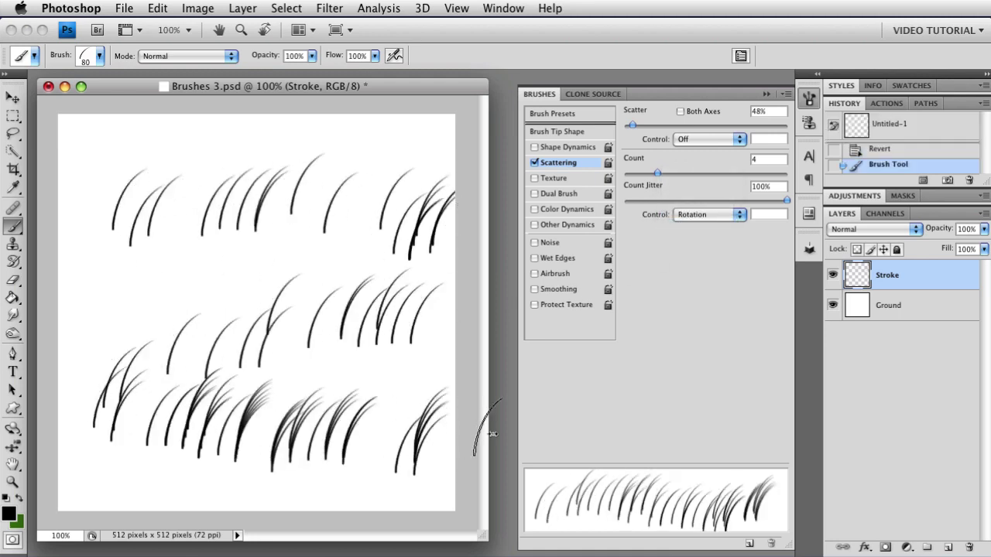
{"action": "mouse_move", "coordinate": [190, 259]}
{"action": "left_mouse_down"}
{"action": "mouse_move", "coordinate": [464, 209]}
{"action": "mouse_move", "coordinate": [371, 174]}
{"action": "mouse_move", "coordinate": [161, 172]}
{"action": "mouse_move", "coordinate": [45, 239]}
{"action": "left_mouse_up"}
{"action": "key", "text": "F12"}
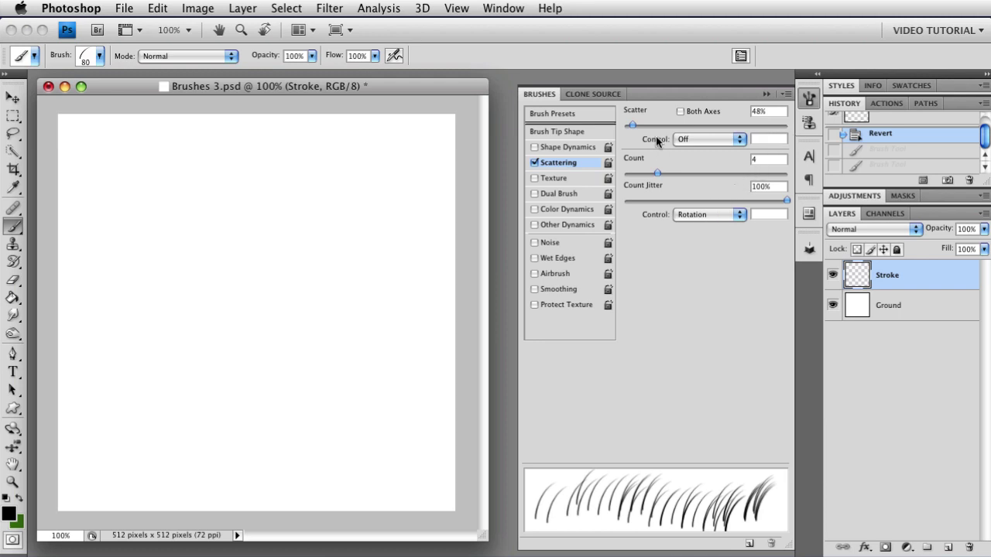
- Swap to green, scatter on Both Axes at about 397% or wider, Count 12, Count Jitter 85%
{"action": "key", "text": "x"}
{"action": "left_click", "coordinate": [680, 112]}
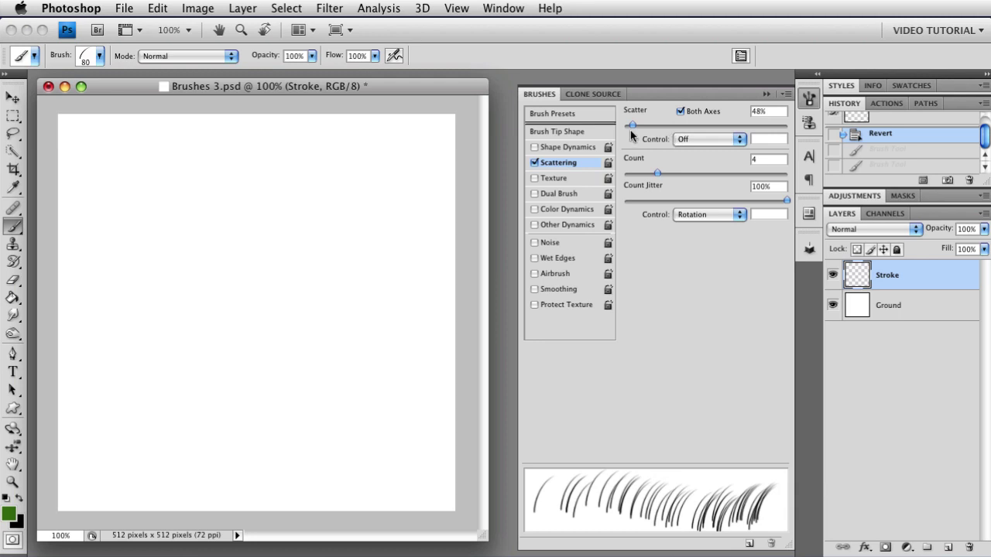
{"action": "left_click_drag", "start_coordinate": [633, 125], "coordinate": [689, 128]}
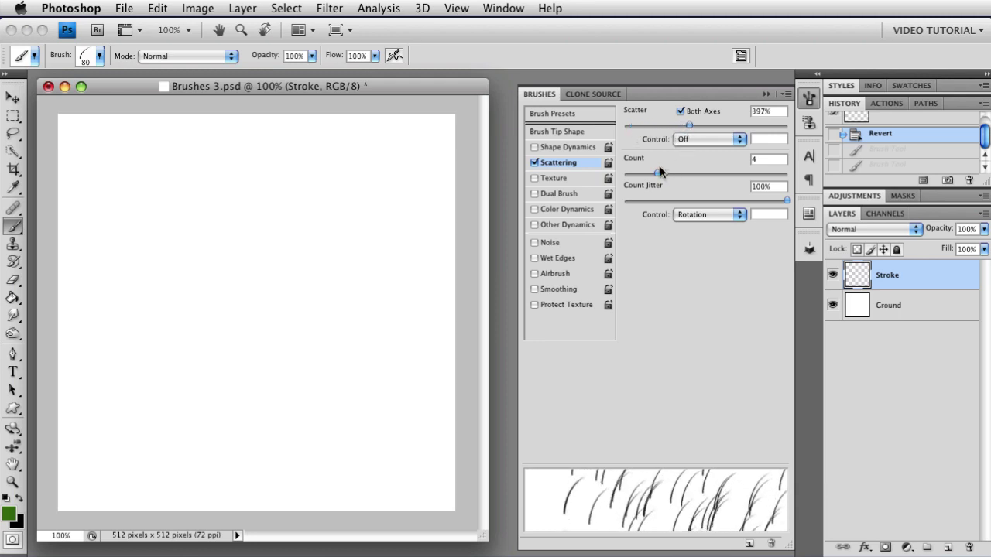
{"action": "left_click_drag", "start_coordinate": [661, 173], "coordinate": [741, 173]}
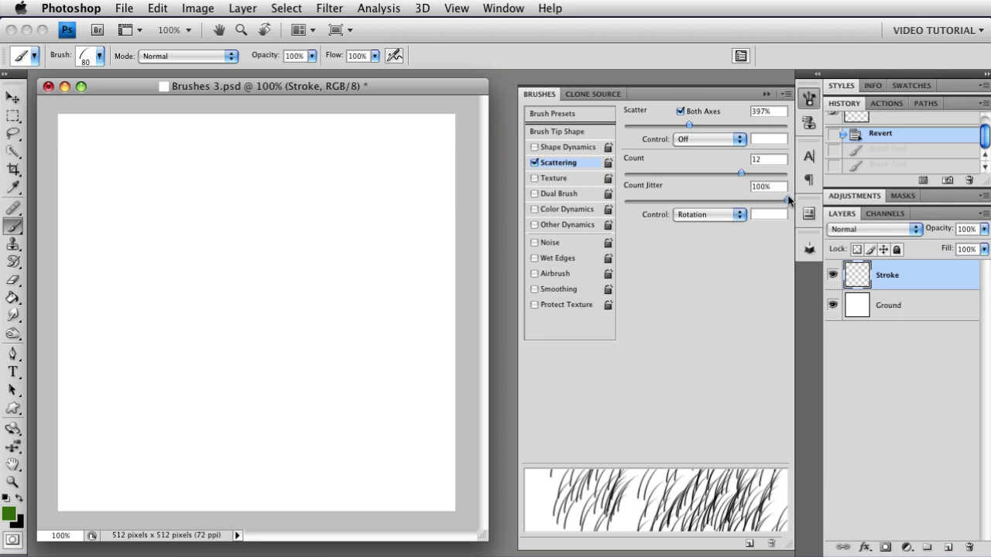
{"action": "left_click_drag", "start_coordinate": [786, 200], "coordinate": [762, 202]}
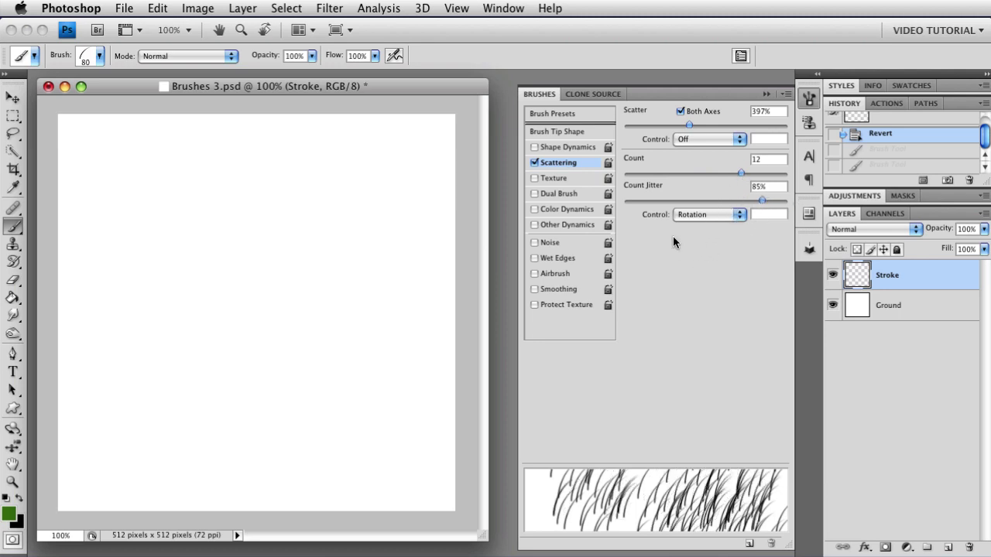
{"action": "left_click_drag", "start_coordinate": [689, 125], "coordinate": [745, 124]}
- Enable Shape Dynamics with Flip X Jitter, setting Angle and Size Jitter controls to Off
{"action": "left_click", "coordinate": [575, 147]}
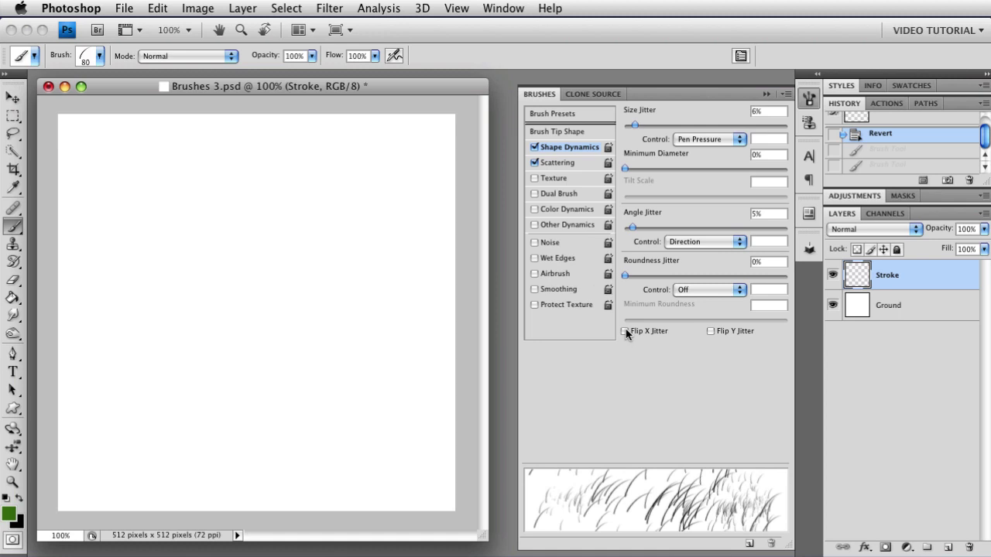
{"action": "left_click", "coordinate": [625, 331]}
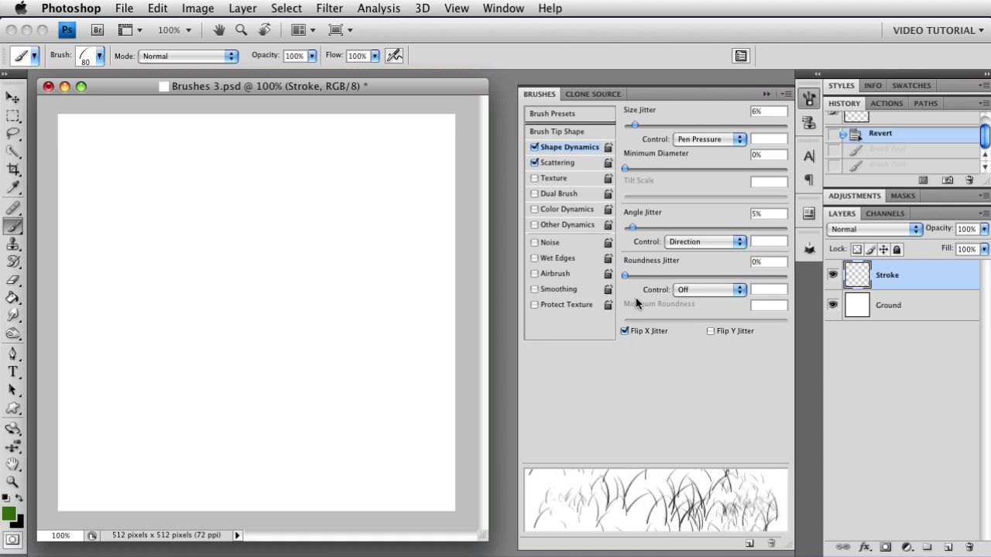
{"action": "left_click", "coordinate": [692, 242]}
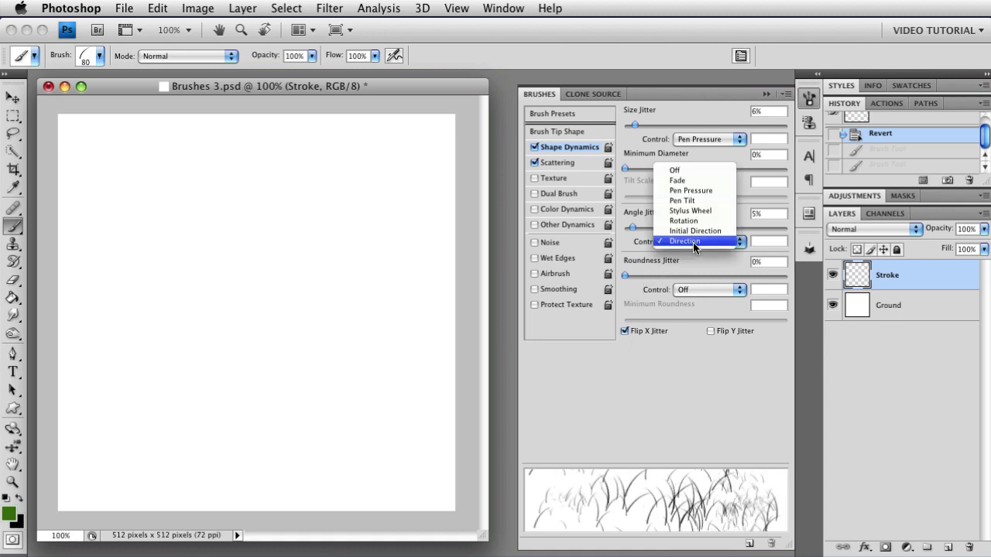
{"action": "left_click", "coordinate": [691, 168]}
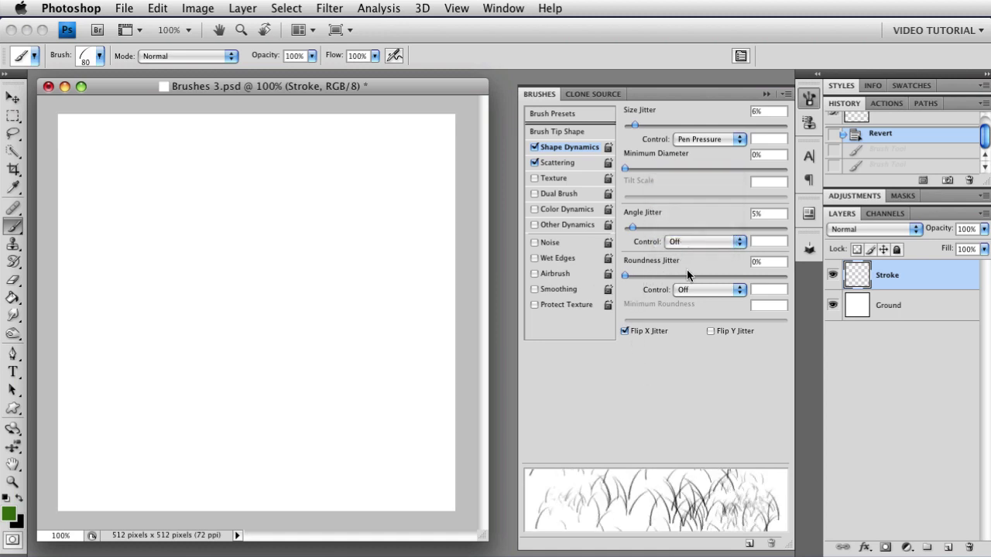
{"action": "left_click", "coordinate": [708, 140]}
{"action": "left_click", "coordinate": [695, 117]}
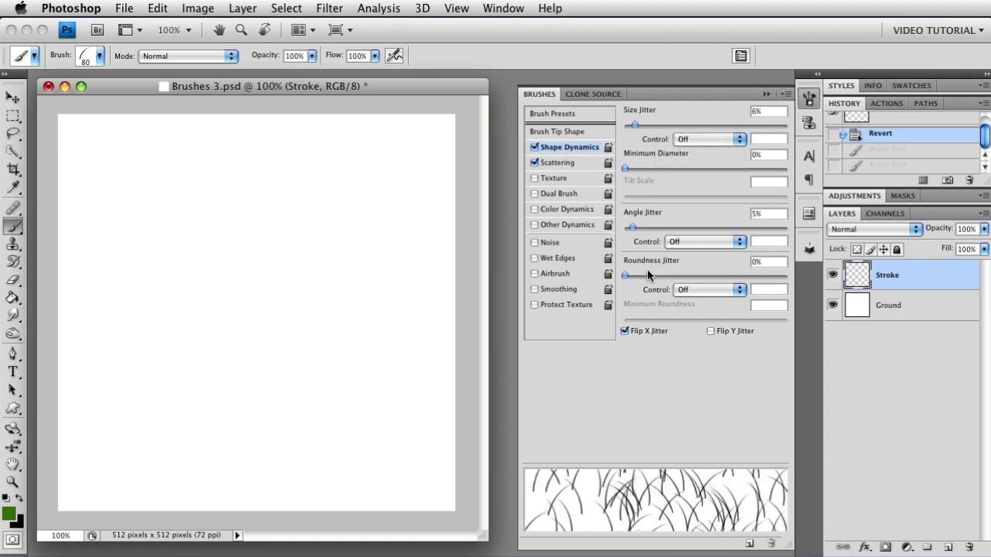
- Paint a sweeping green grass stroke across the whole canvas on the Stroke layer
{"action": "mouse_move", "coordinate": [116, 209]}
{"action": "left_mouse_down"}
{"action": "mouse_move", "coordinate": [235, 215]}
{"action": "mouse_move", "coordinate": [378, 265]}
{"action": "mouse_move", "coordinate": [159, 306]}
{"action": "mouse_move", "coordinate": [147, 370]}
{"action": "mouse_move", "coordinate": [396, 393]}
{"action": "mouse_move", "coordinate": [411, 459]}
{"action": "mouse_move", "coordinate": [191, 448]}
{"action": "mouse_move", "coordinate": [101, 403]}
{"action": "mouse_move", "coordinate": [402, 340]}
{"action": "mouse_move", "coordinate": [326, 209]}
{"action": "mouse_move", "coordinate": [93, 185]}
{"action": "mouse_move", "coordinate": [268, 179]}
{"action": "mouse_move", "coordinate": [414, 236]}
{"action": "mouse_move", "coordinate": [228, 285]}
{"action": "mouse_move", "coordinate": [135, 371]}
{"action": "mouse_move", "coordinate": [298, 376]}
{"action": "mouse_move", "coordinate": [448, 415]}
{"action": "mouse_move", "coordinate": [290, 414]}
{"action": "mouse_move", "coordinate": [273, 363]}
{"action": "mouse_move", "coordinate": [451, 367]}
{"action": "mouse_move", "coordinate": [368, 375]}
{"action": "mouse_move", "coordinate": [318, 309]}
{"action": "mouse_move", "coordinate": [146, 259]}
{"action": "mouse_move", "coordinate": [93, 222]}
{"action": "mouse_move", "coordinate": [258, 166]}
{"action": "mouse_move", "coordinate": [331, 153]}
{"action": "mouse_move", "coordinate": [102, 158]}
{"action": "mouse_move", "coordinate": [130, 218]}
{"action": "mouse_move", "coordinate": [345, 266]}
{"action": "mouse_move", "coordinate": [385, 371]}
{"action": "mouse_move", "coordinate": [123, 358]}
{"action": "mouse_move", "coordinate": [91, 403]}
{"action": "mouse_move", "coordinate": [425, 461]}
{"action": "mouse_move", "coordinate": [396, 364]}
{"action": "mouse_move", "coordinate": [243, 474]}
{"action": "mouse_move", "coordinate": [337, 481]}
{"action": "mouse_move", "coordinate": [463, 456]}
{"action": "mouse_move", "coordinate": [277, 348]}
{"action": "mouse_move", "coordinate": [138, 220]}
{"action": "mouse_move", "coordinate": [362, 192]}
{"action": "mouse_move", "coordinate": [373, 135]}
{"action": "mouse_move", "coordinate": [164, 145]}
{"action": "mouse_move", "coordinate": [279, 123]}
{"action": "mouse_move", "coordinate": [479, 136]}
{"action": "mouse_move", "coordinate": [378, 314]}
{"action": "mouse_move", "coordinate": [391, 264]}
{"action": "mouse_move", "coordinate": [100, 367]}
{"action": "mouse_move", "coordinate": [303, 345]}
{"action": "mouse_move", "coordinate": [452, 416]}
{"action": "left_mouse_up"}
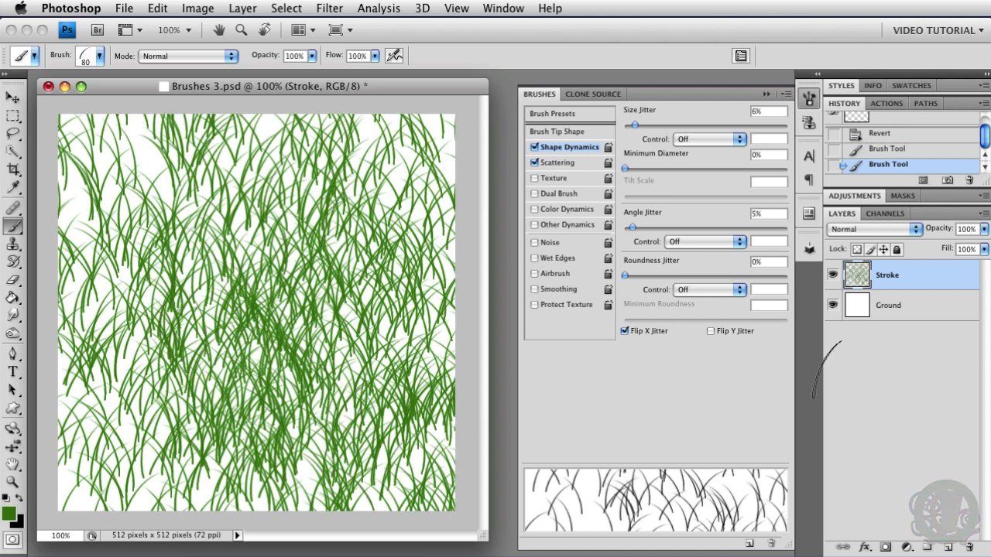